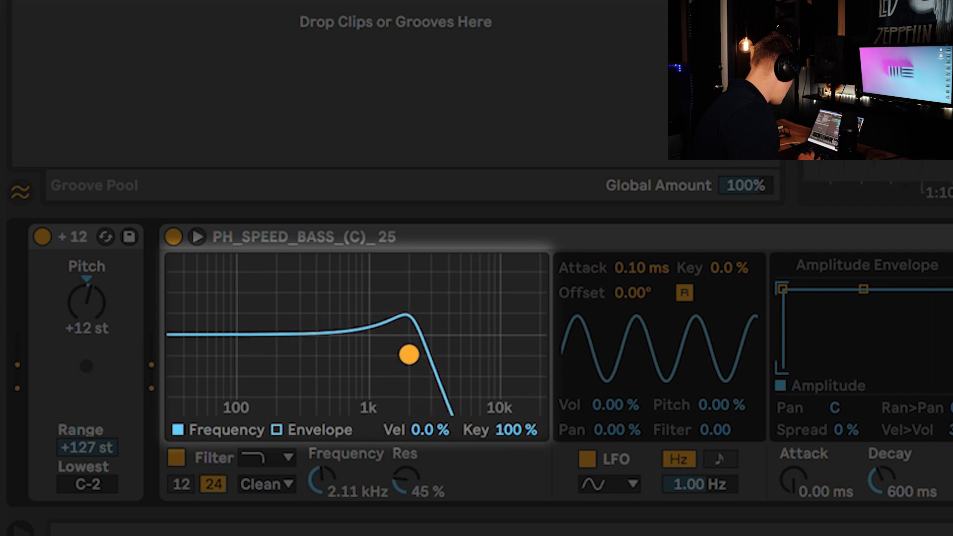
Sweep the cutoff and resonance of the PH_SPEED_BASS_(C)_25 low-pass filter, settling on 1.37 kHz and 49%.
drag(408, 354, 378, 338)
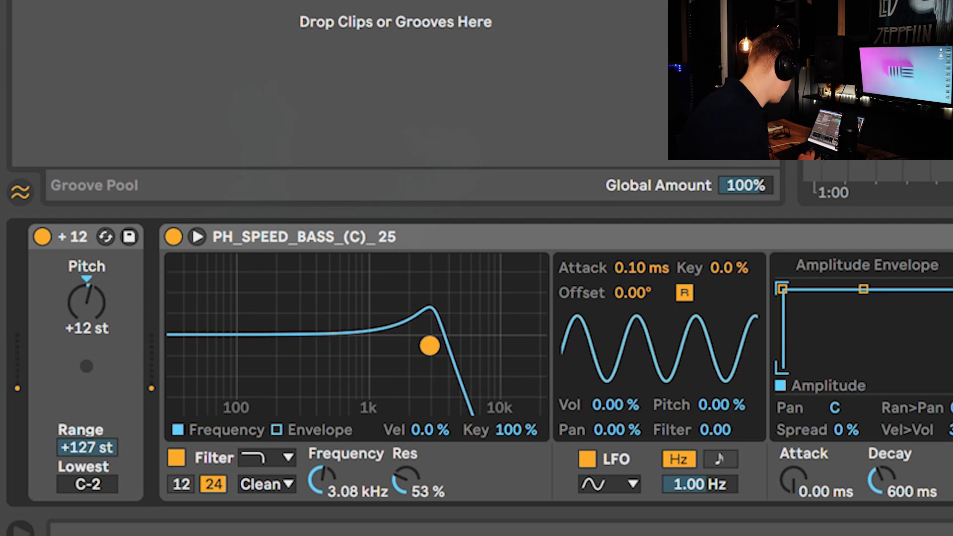
drag(429, 344, 303, 338)
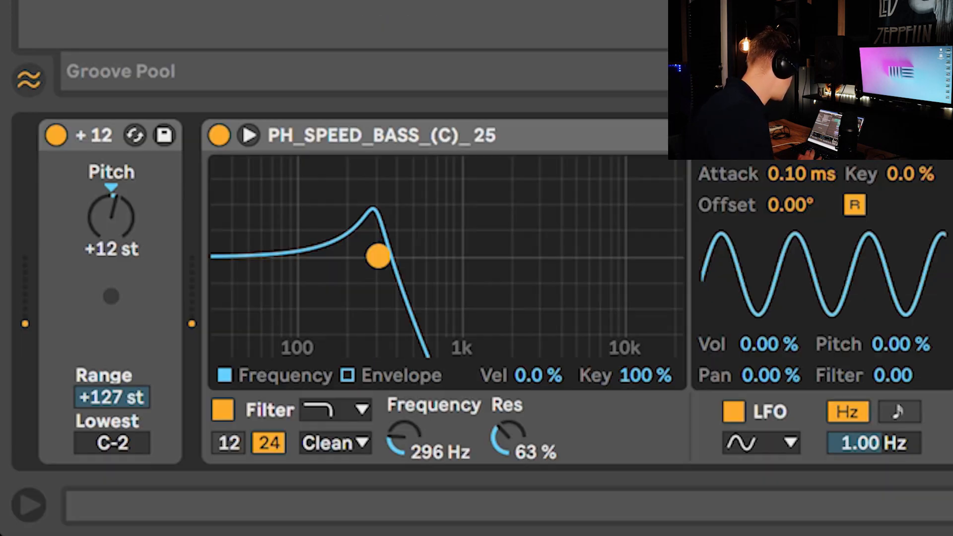
drag(378, 256, 378, 228)
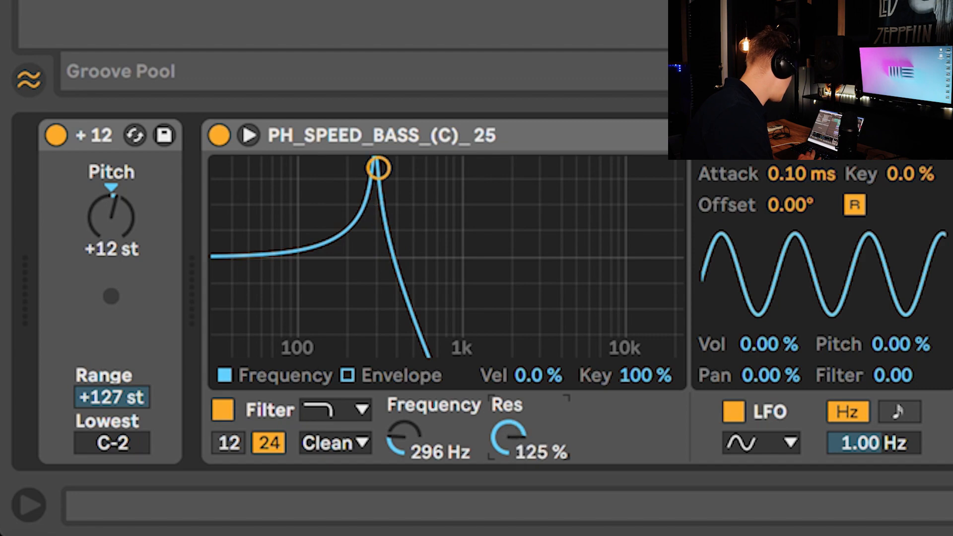
drag(378, 168, 378, 247)
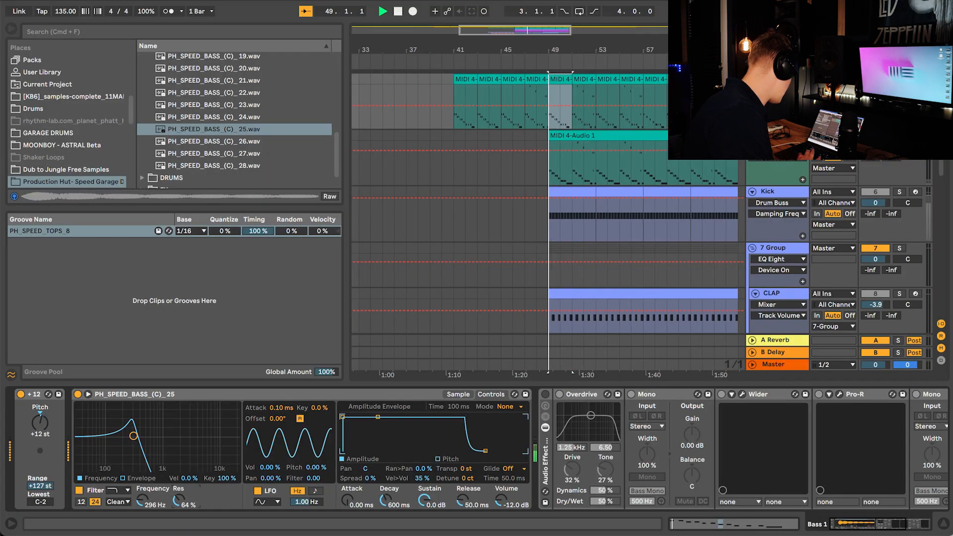
drag(279, 267, 371, 301)
drag(159, 445, 170, 443)
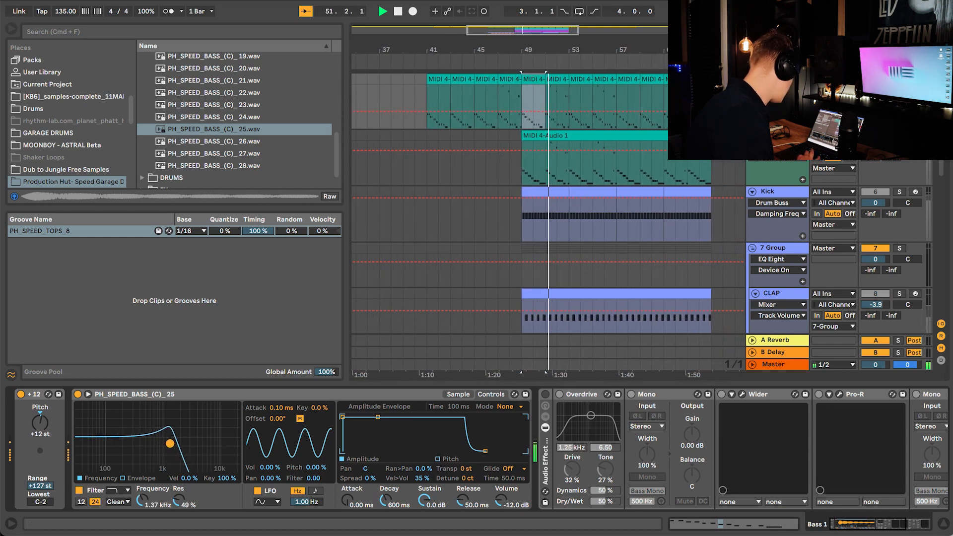
Trim the start and end of the PH_SPEED_BASS_(C)_25 waveform while the loop plays and set its attack to 36.8 ms.
click(88, 394)
key(space)
click(88, 394)
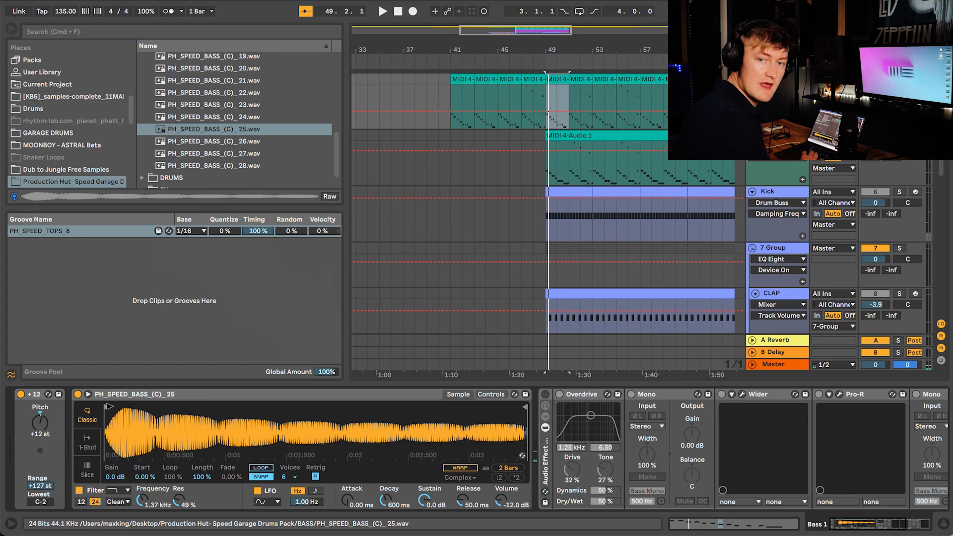
key(space)
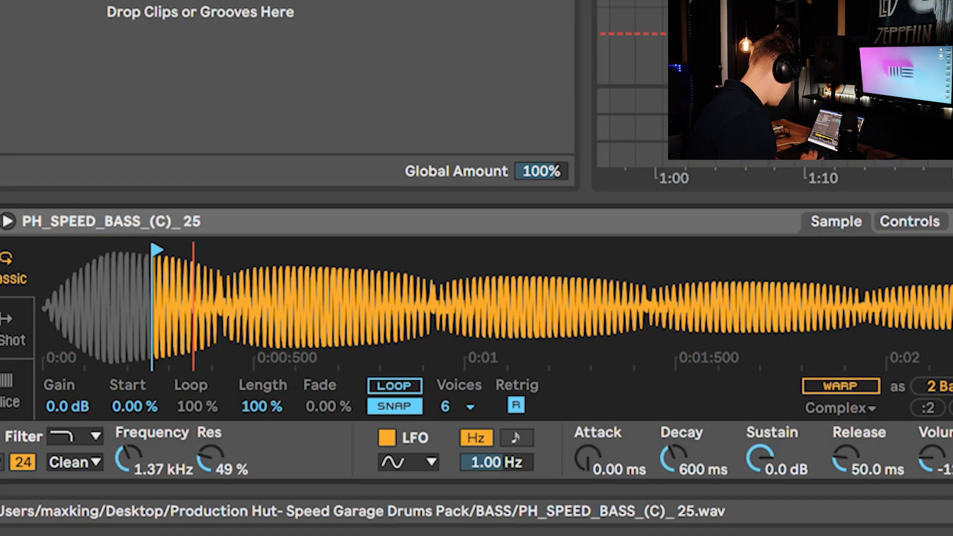
drag(157, 249, 157, 223)
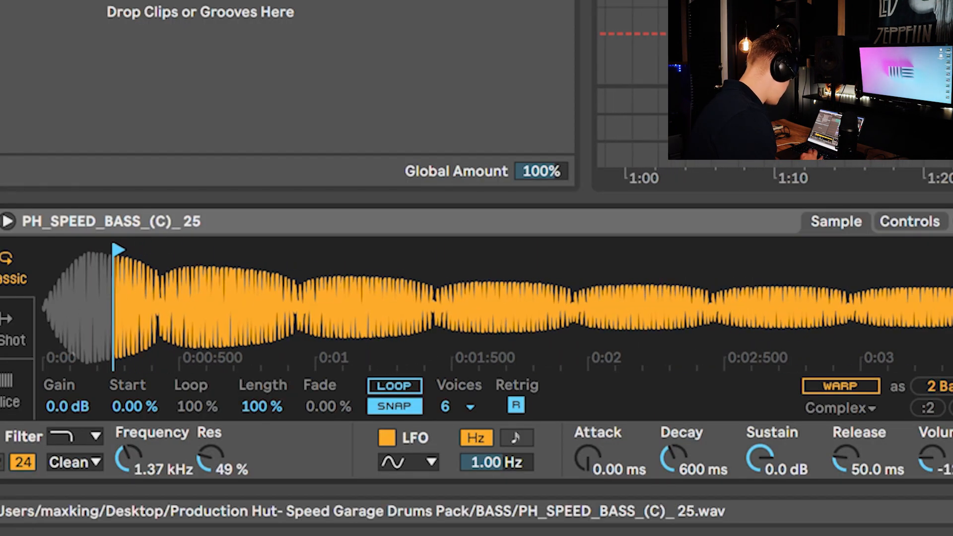
mouse_move(952, 249)
mouse_down()
mouse_move(109, 250)
mouse_move(749, 249)
mouse_up()
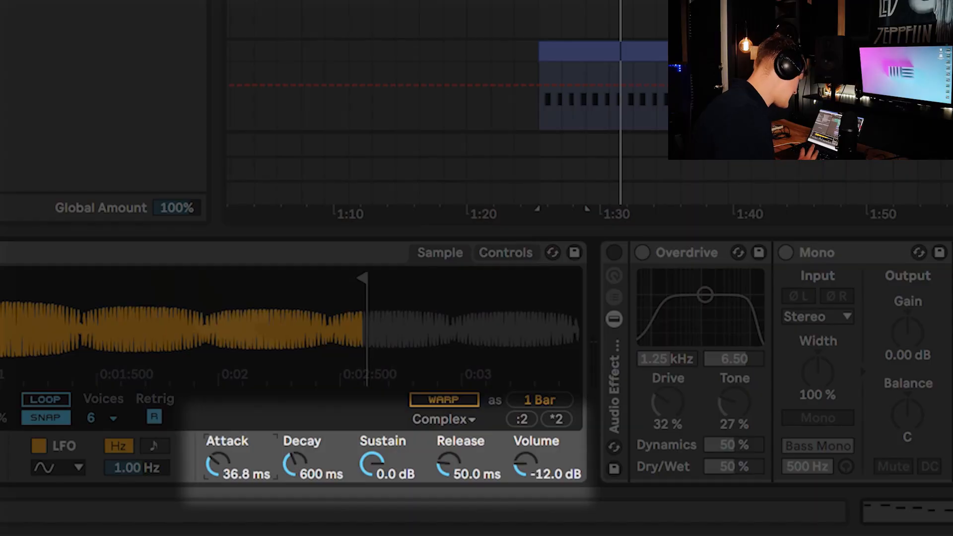
key(space)
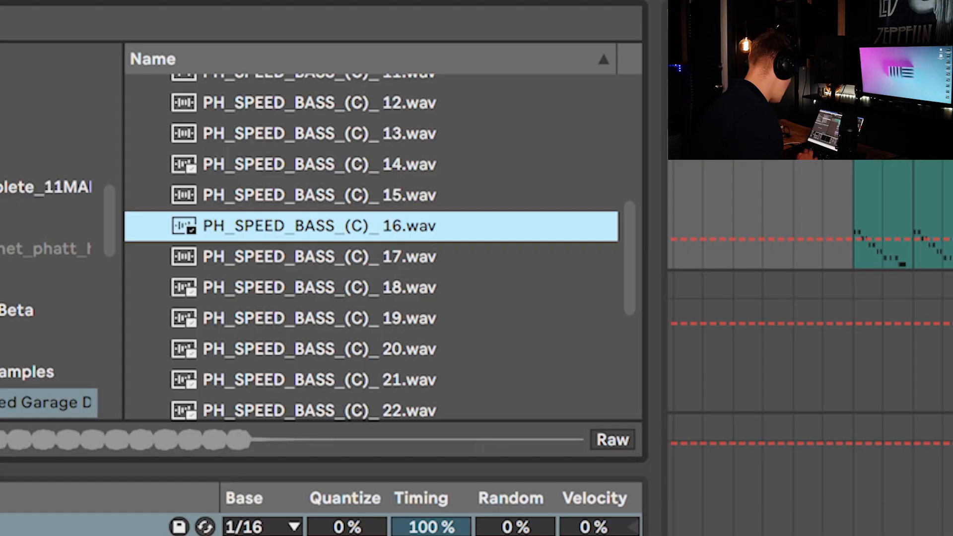
Load PH_SPEED_BASS_(C)_16.wav from the sample library and move its start slightly into the waveform, with a 44.7 ms attack.
key(Down)
key(Down)
key(Up)
key(Up)
key(Return)
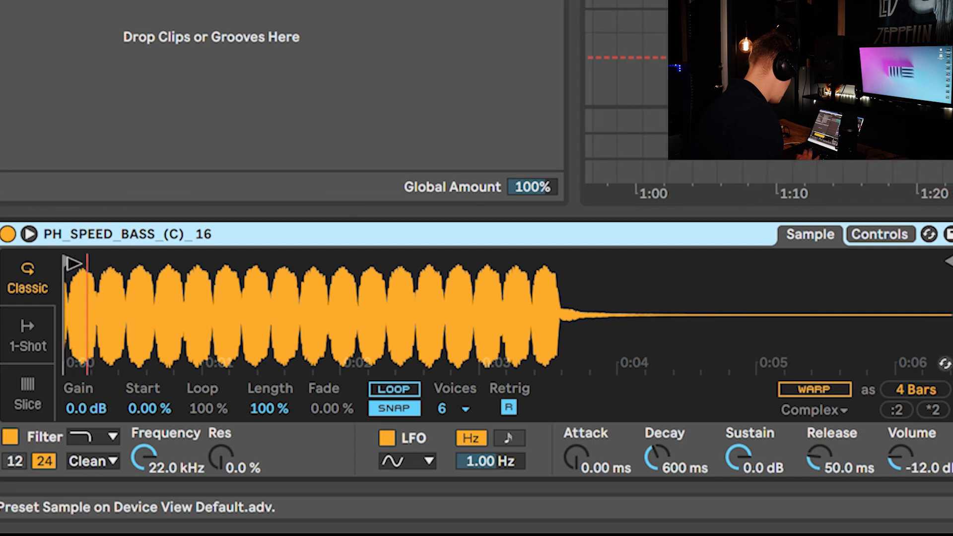
drag(73, 263, 93, 263)
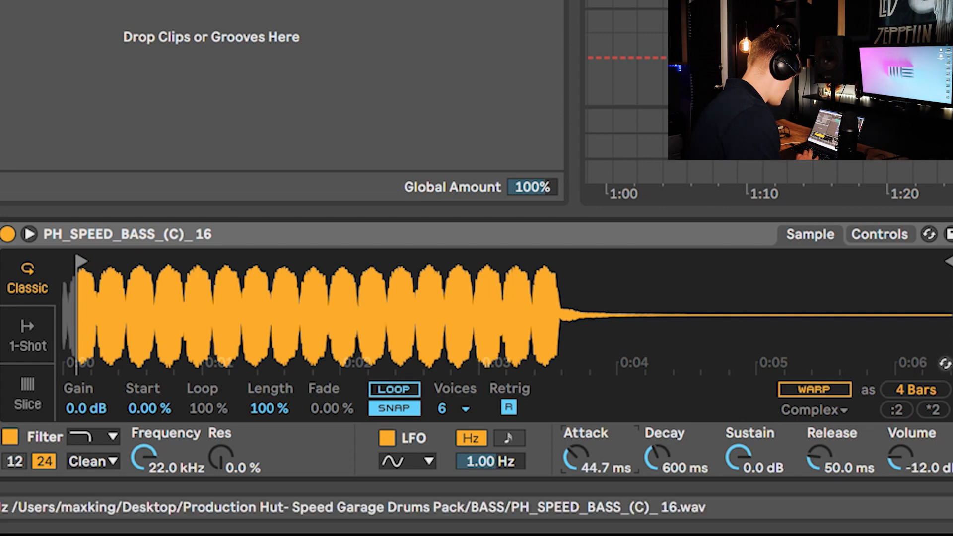
Convert the Simpler holding PH_SPEED_BASS_(C)_16 to a Sampler and shorten the sample end to 22895.
right_click(695, 233)
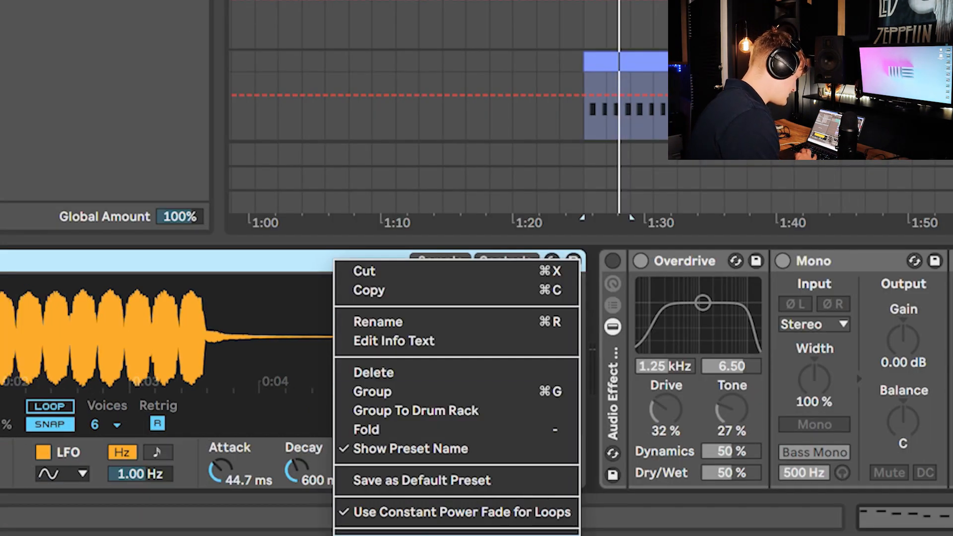
click(421, 535)
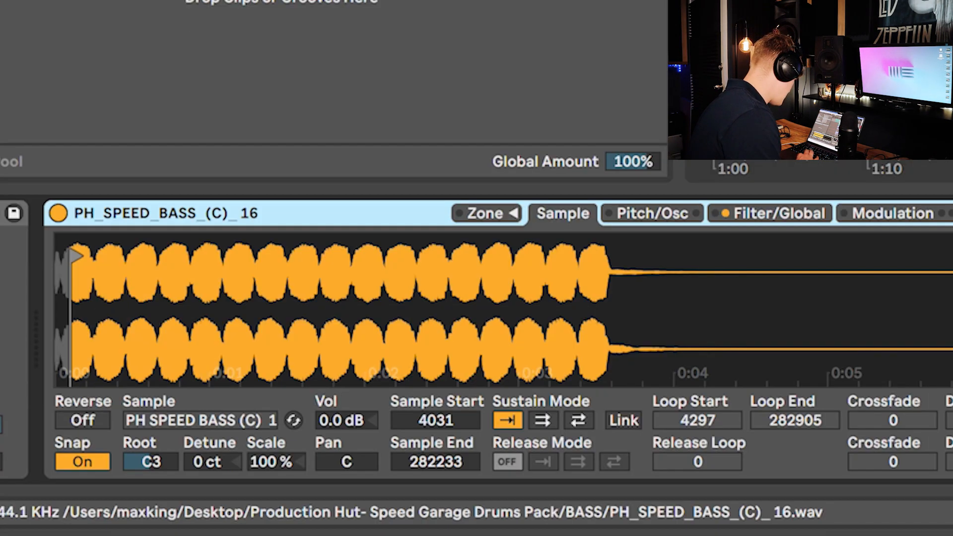
mouse_move(528, 297)
mouse_down()
mouse_move(376, 256)
mouse_move(134, 256)
mouse_up()
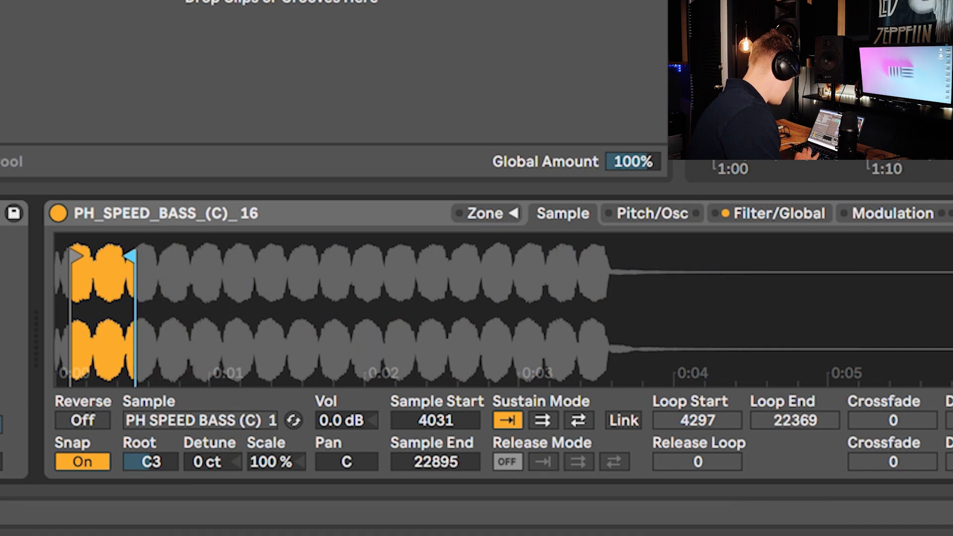
Set the sustain mode to back-and-forth looping and bring both the loop end and the sample end to 8745.
click(579, 420)
mouse_move(192, 298)
mouse_down()
mouse_move(184, 317)
mouse_move(199, 397)
mouse_up()
key(space)
drag(253, 407, 145, 406)
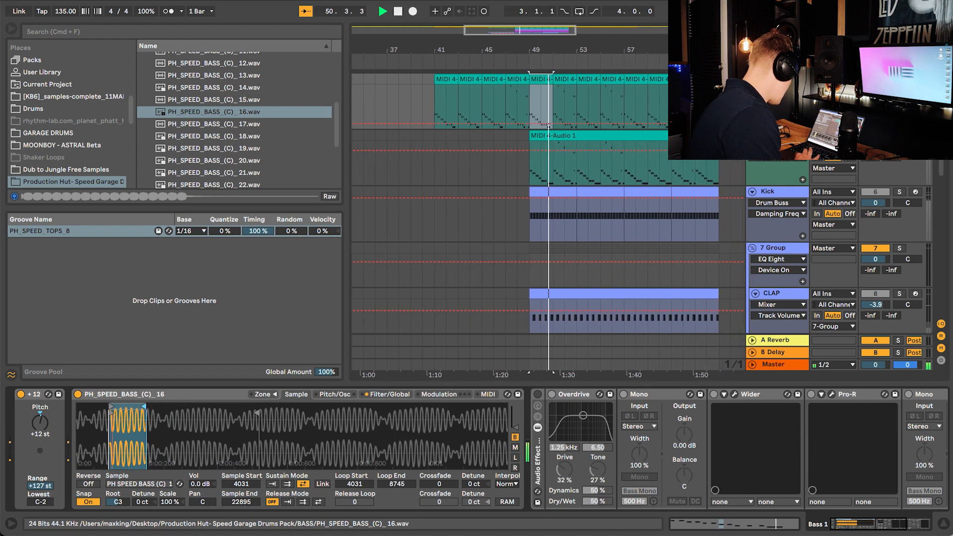
drag(257, 412, 145, 413)
key(space)
key(space)
key(space)
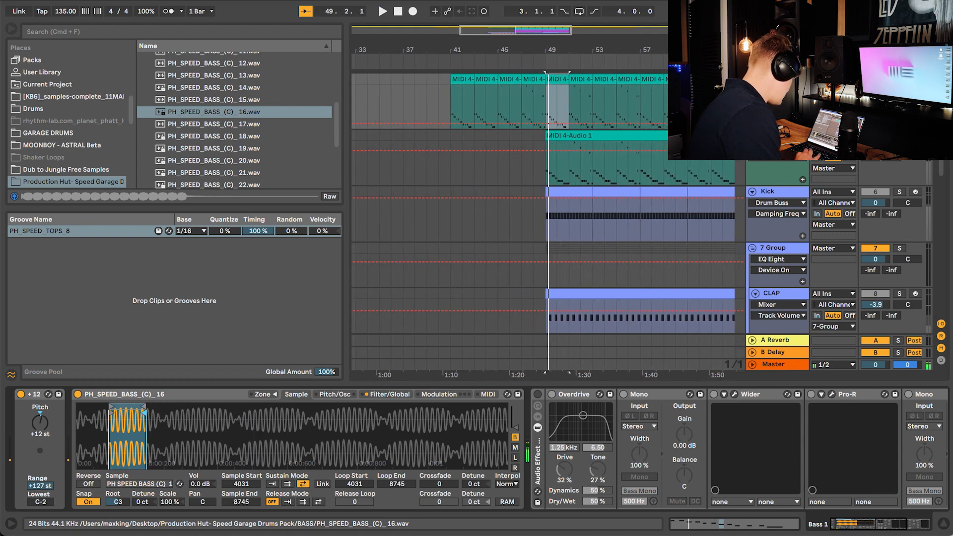
Set the sustain loop's start to 6727 and its crossfade to 1564.
drag(439, 484, 438, 464)
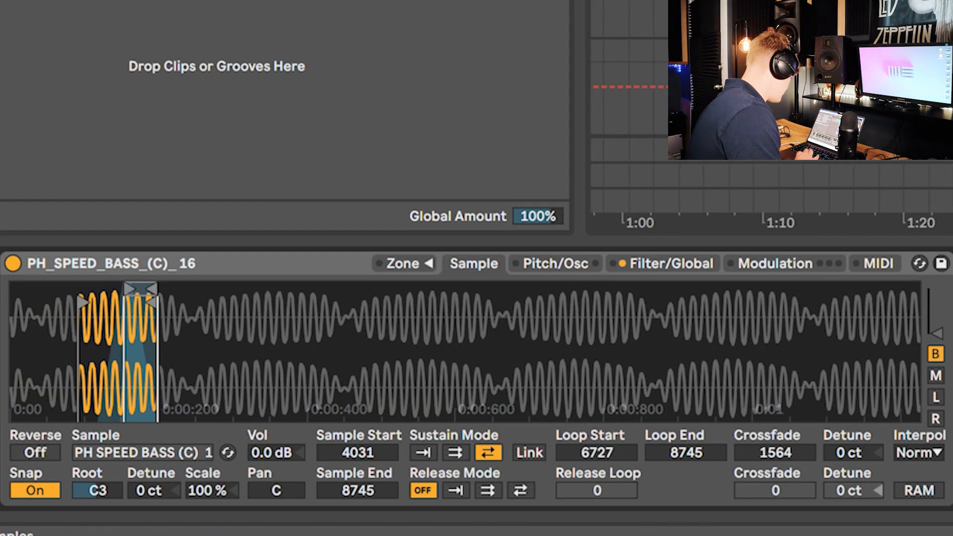
click(409, 263)
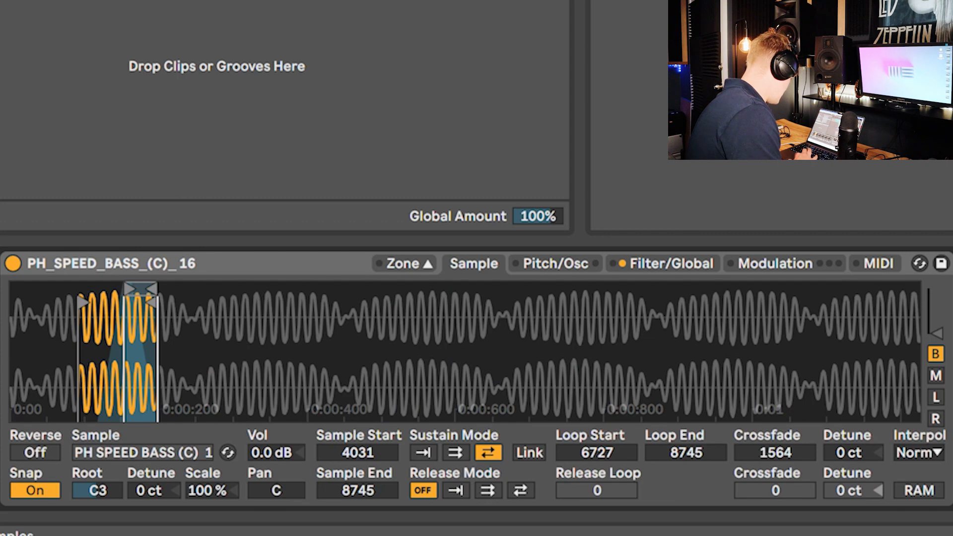
click(409, 263)
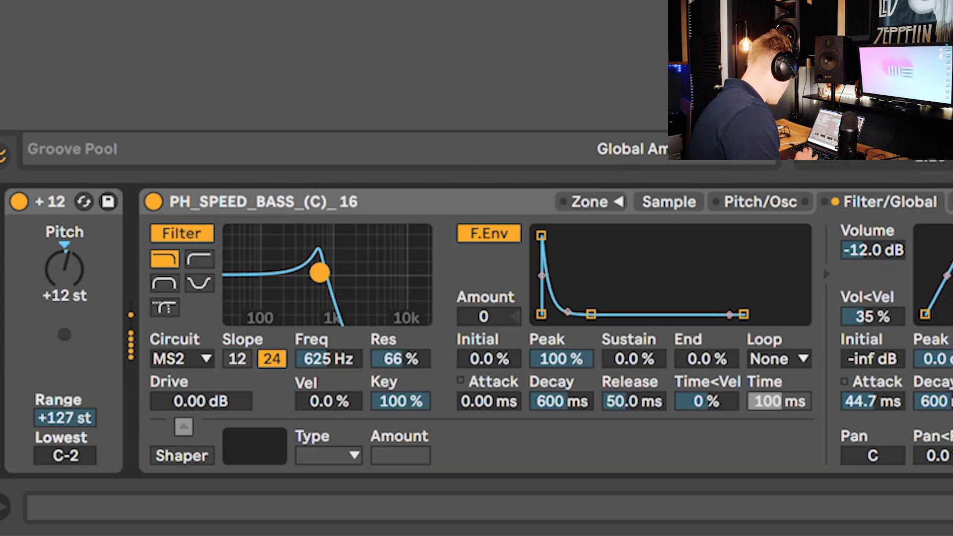
Adjust the cutoff and resonance of the Sampler's MS2 low-pass filter while the bass loop plays.
mouse_move(304, 274)
mouse_down()
mouse_move(288, 272)
mouse_move(315, 280)
mouse_up()
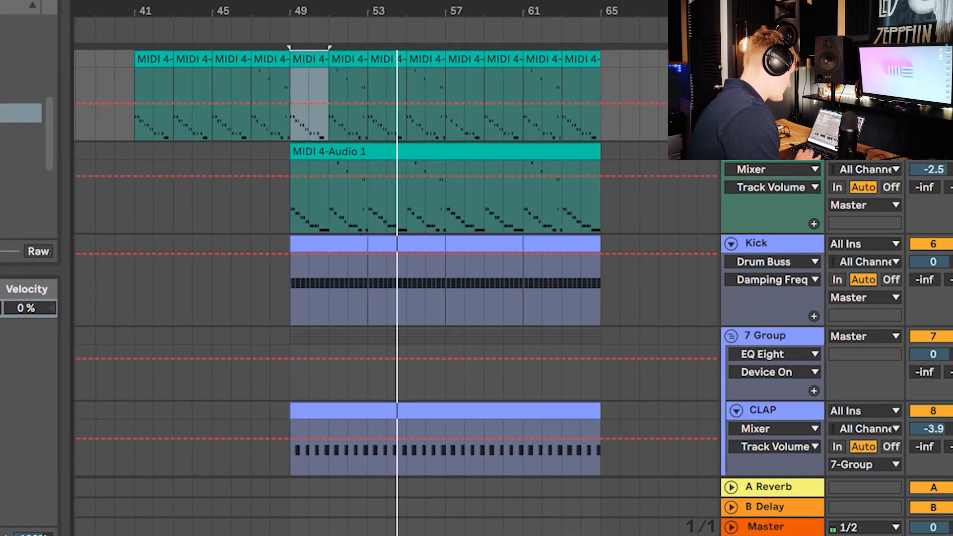
scroll(382, 278, left, 3)
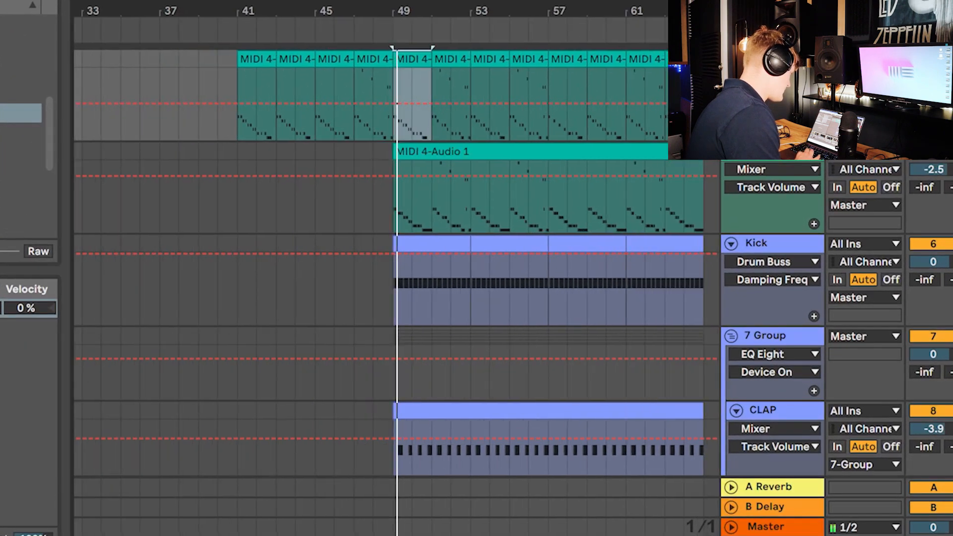
scroll(382, 277, up, 3)
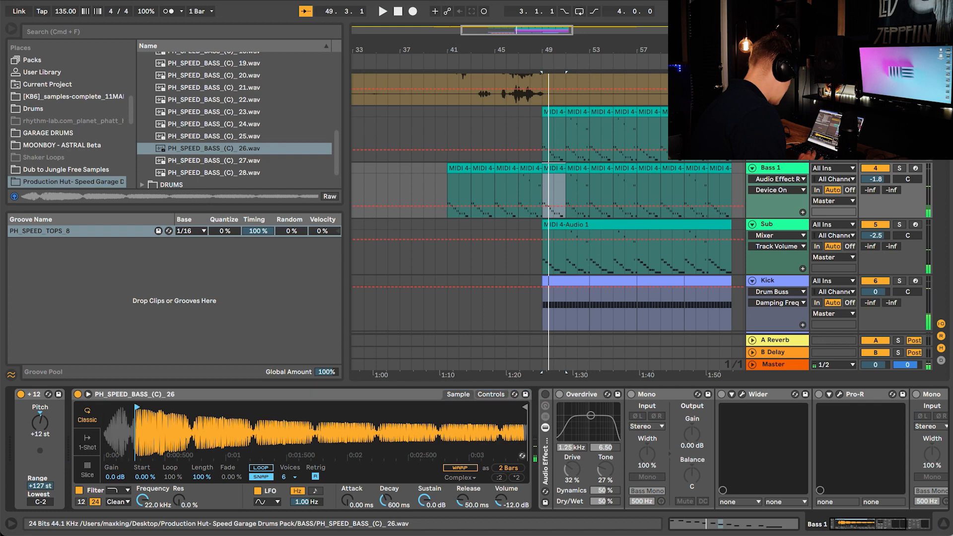
Move the start of the PH_SPEED_BASS_(C)_26 sample further in and set its attack to 30.4 ms during playback.
key(space)
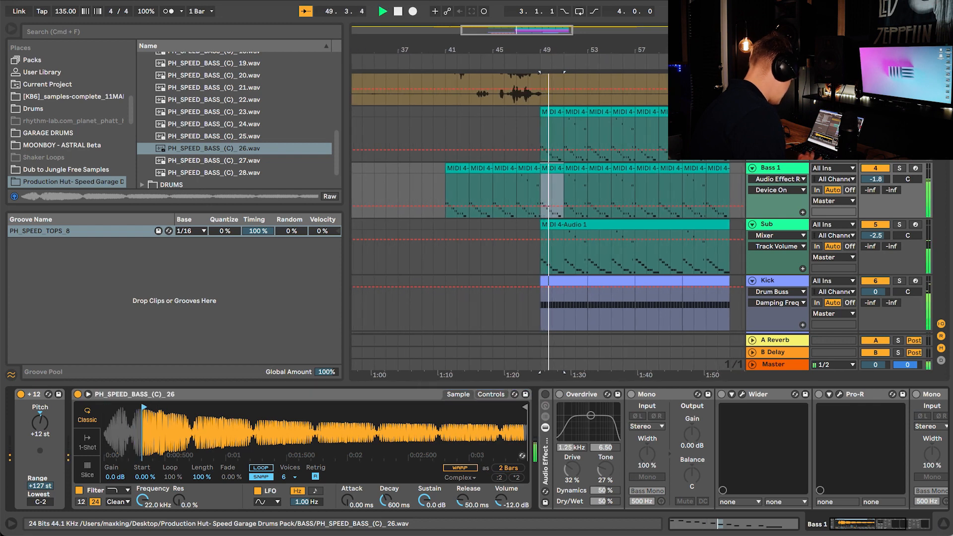
drag(347, 500, 348, 492)
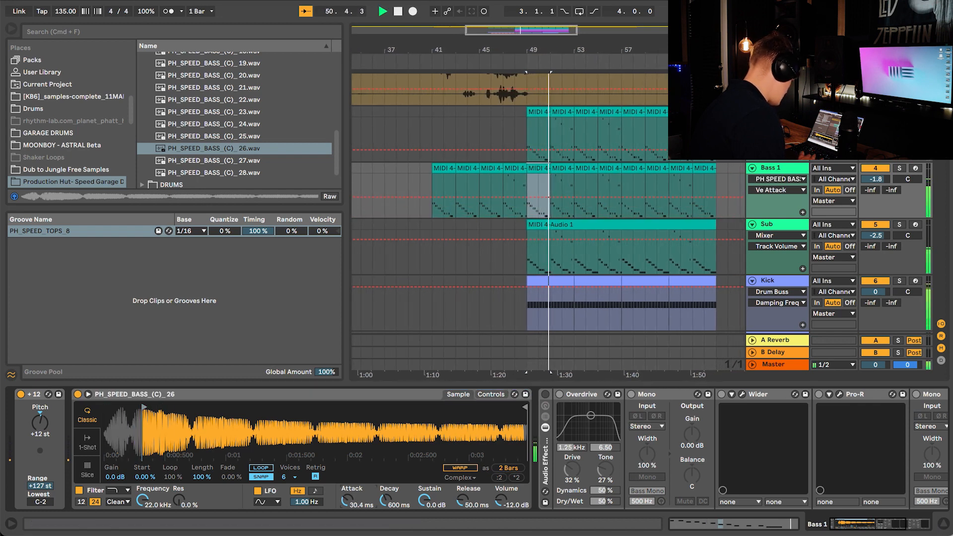
Set the low-pass filter of PH_SPEED_BASS_(C)_26 to 760 Hz with 62% resonance and change its circuit type from Clean.
click(491, 395)
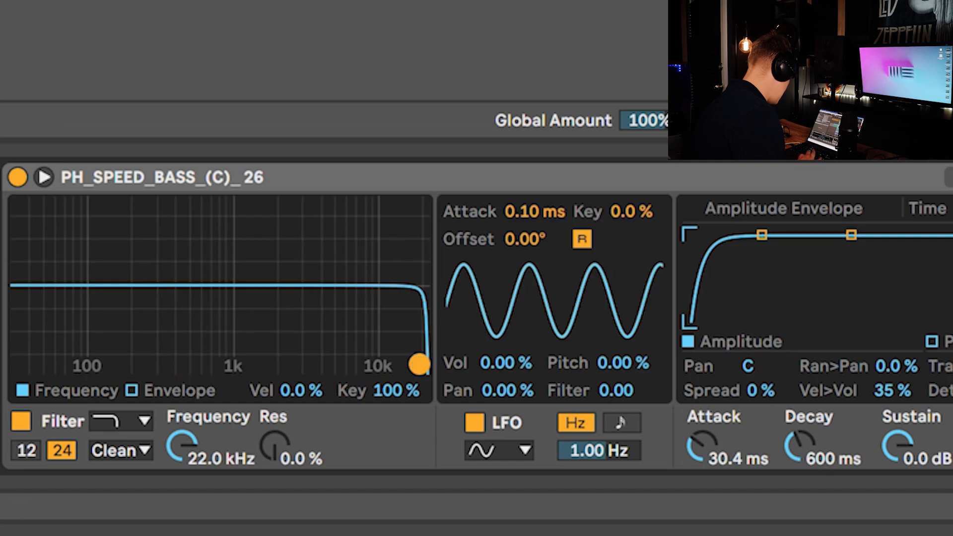
drag(419, 365, 216, 286)
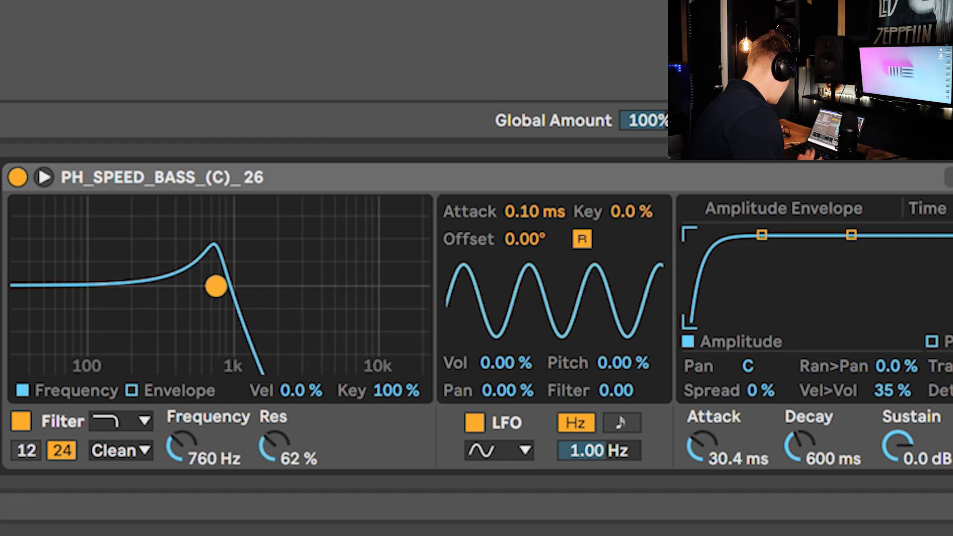
click(121, 450)
click(106, 520)
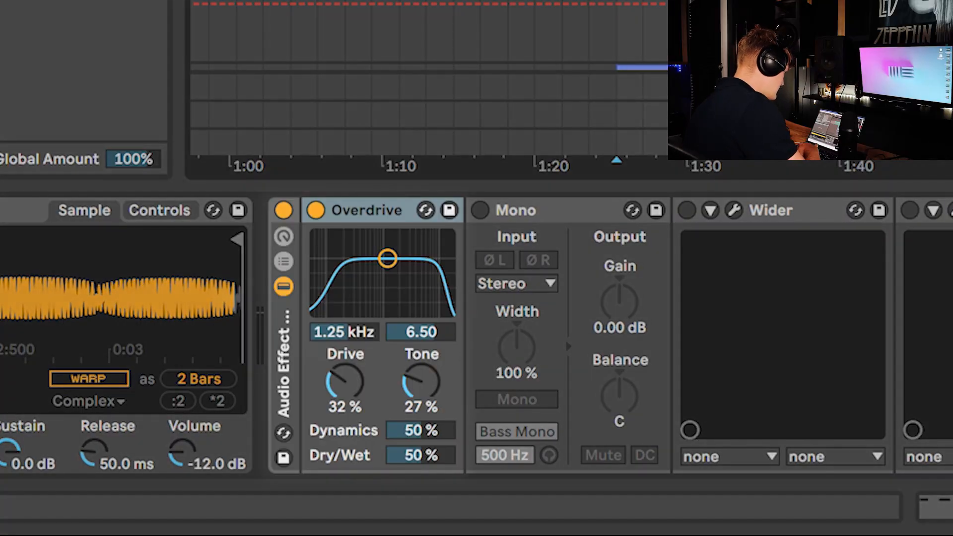
Play the bass loop and compare its sound with the Overdrive bypassed and enabled.
key(space)
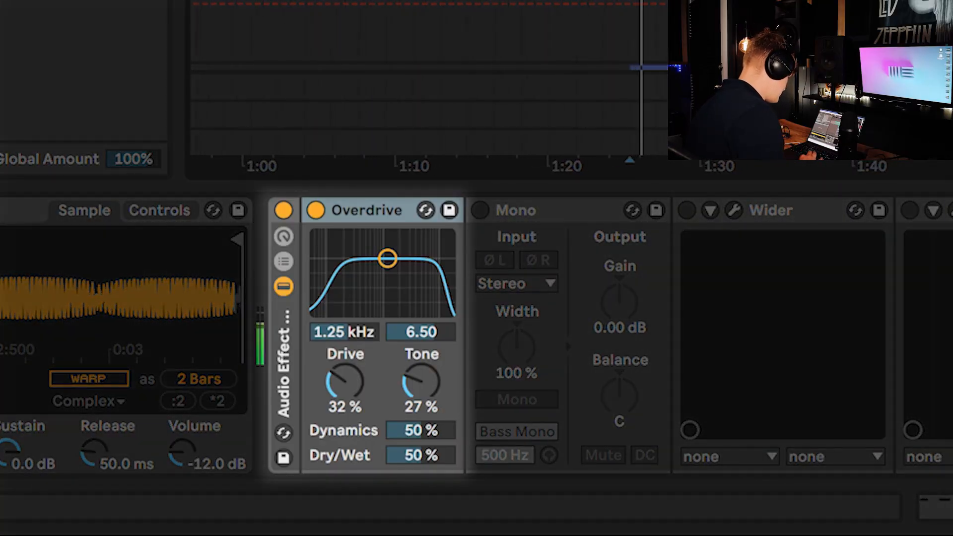
click(315, 211)
click(316, 210)
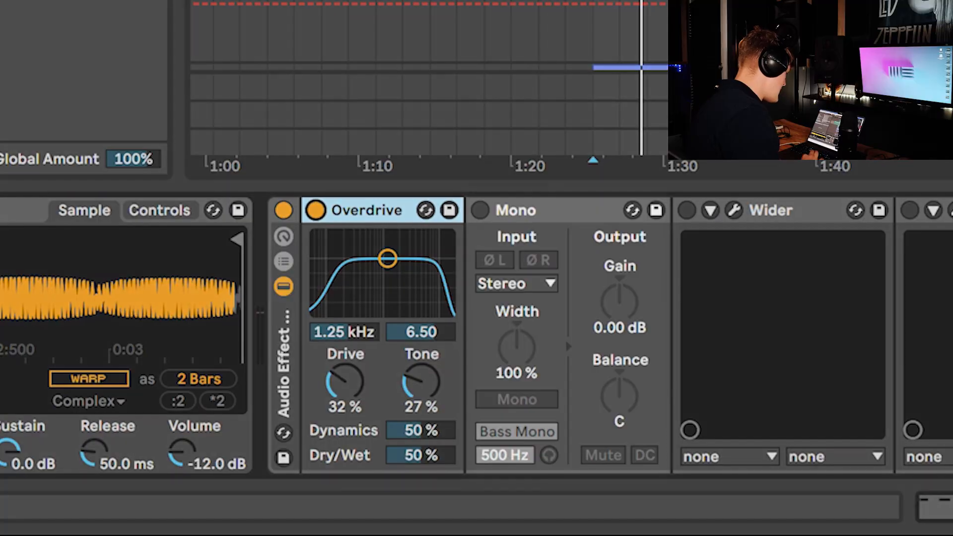
Open the Wider and Kickstart 2 plug-in windows in the bass effect rack.
key(Right)
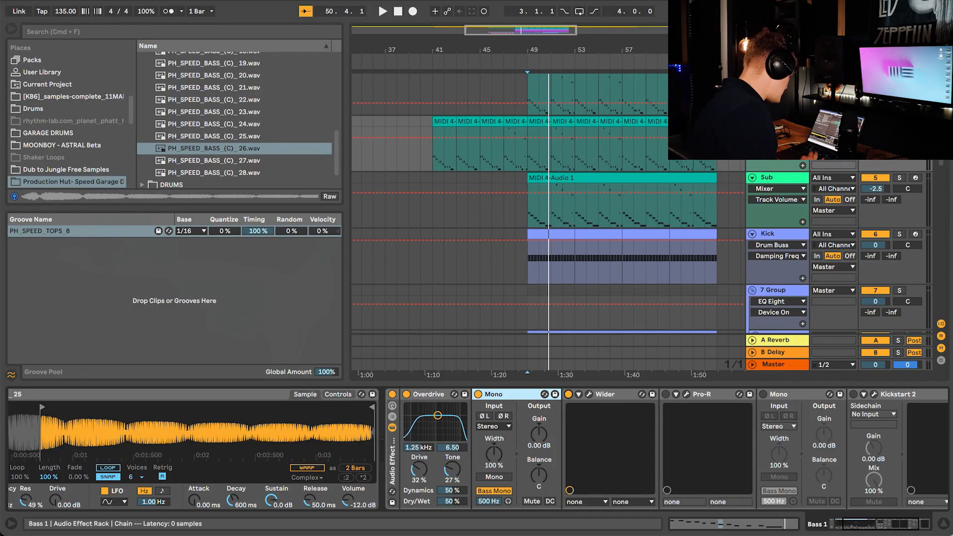
click(589, 393)
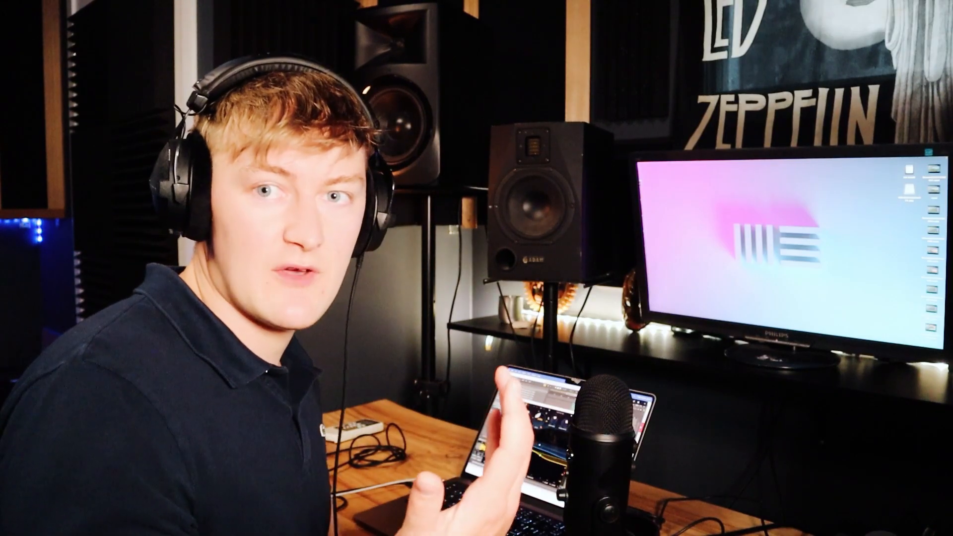
mouse_move(336, 139)
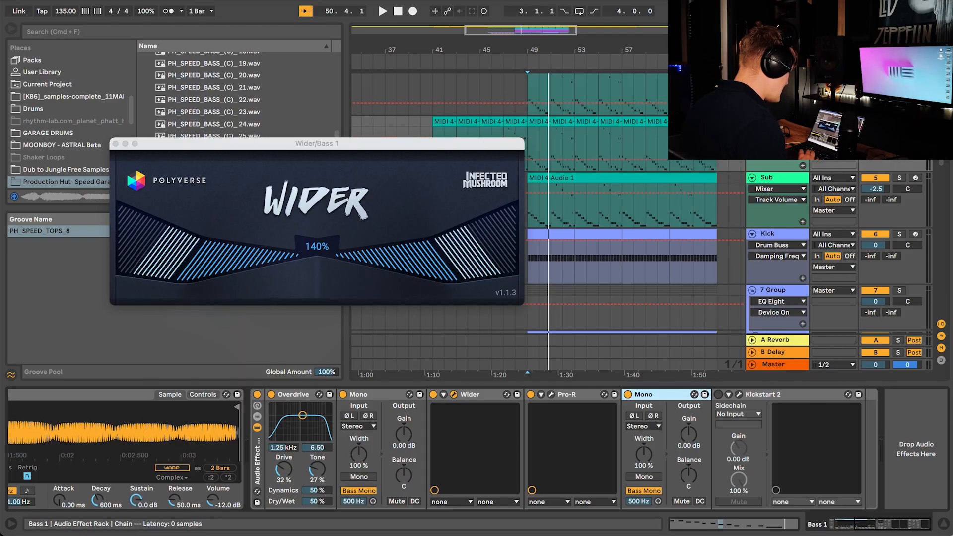
click(738, 394)
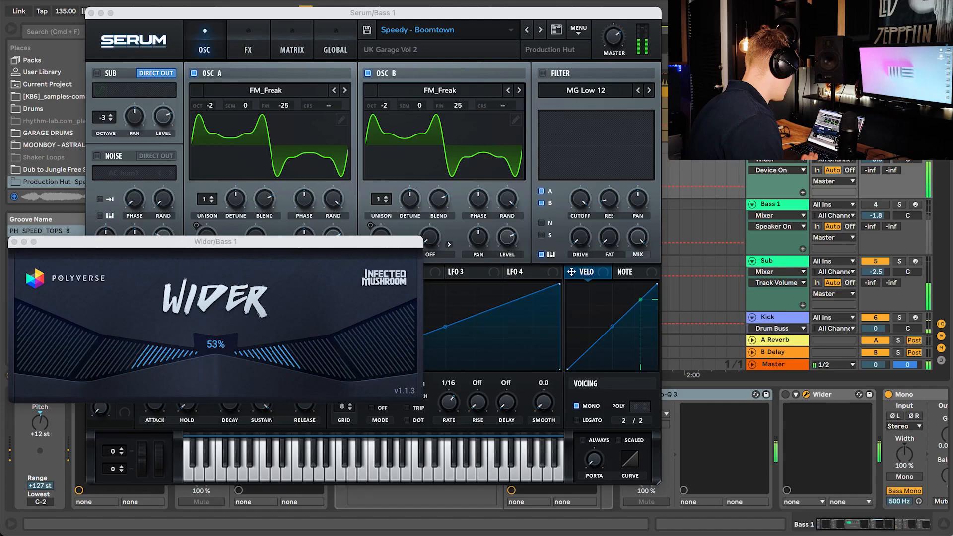
Toggle the Wider effect in the Serum bass chain to compare the sound.
click(786, 393)
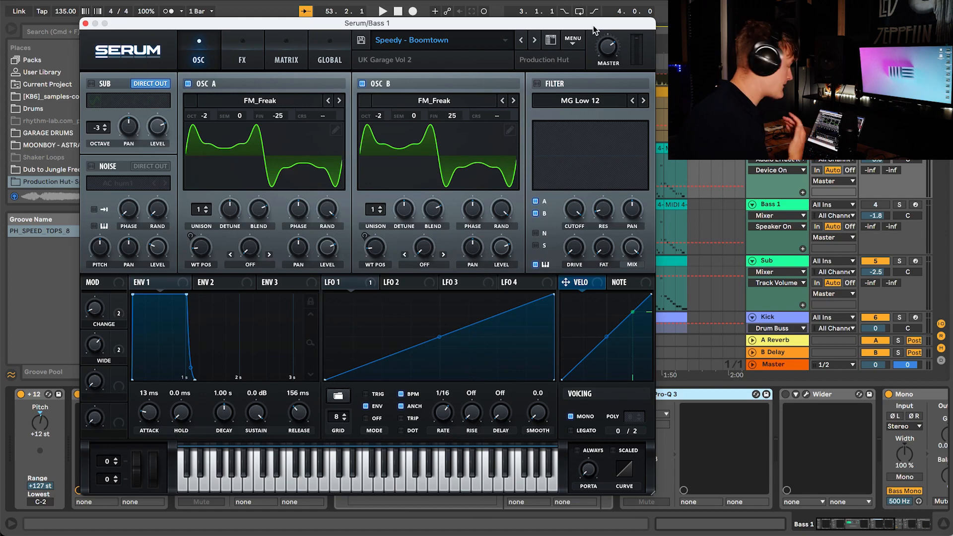
Load the Digital wavetable FM_Freak in Serum's oscillator A and turn oscillator B's wavetable position fully down.
click(259, 101)
mouse_move(228, 130)
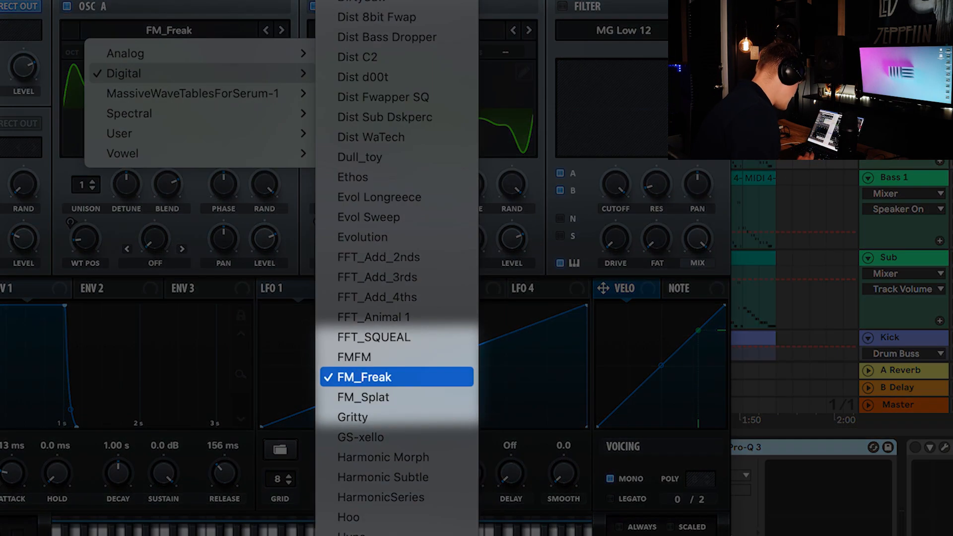
click(365, 377)
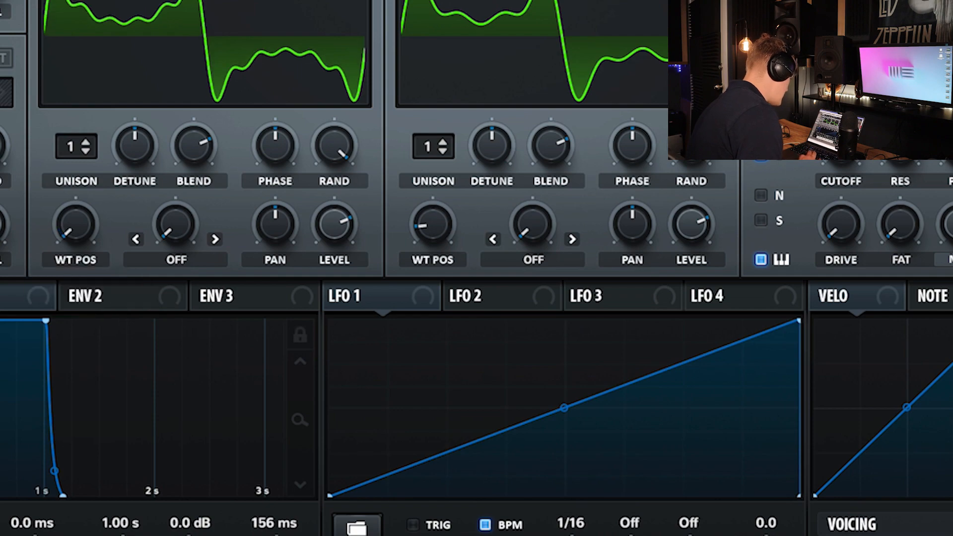
drag(433, 224, 433, 250)
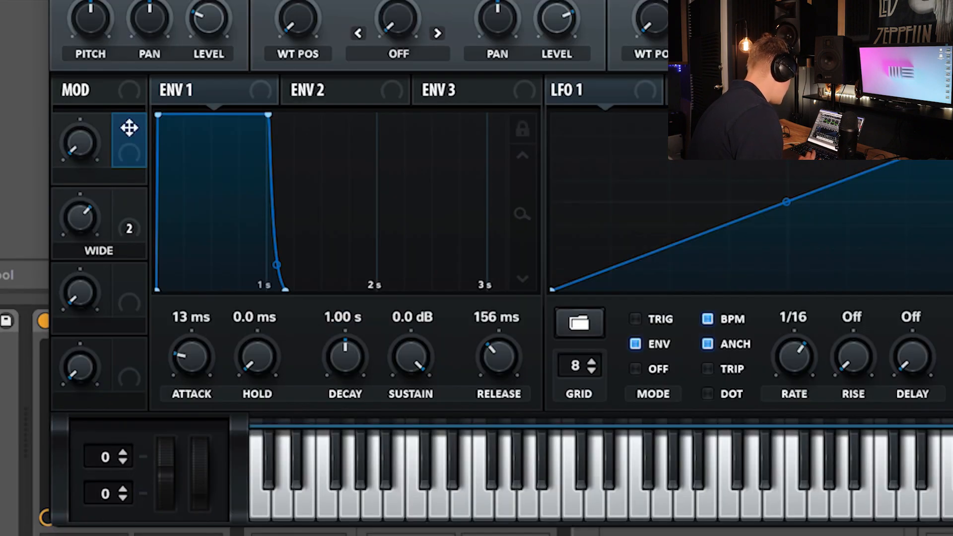
Map the CHANGE macro to the wavetable position of both oscillators, set each modulation depth, and sweep the macro.
drag(129, 128, 298, 20)
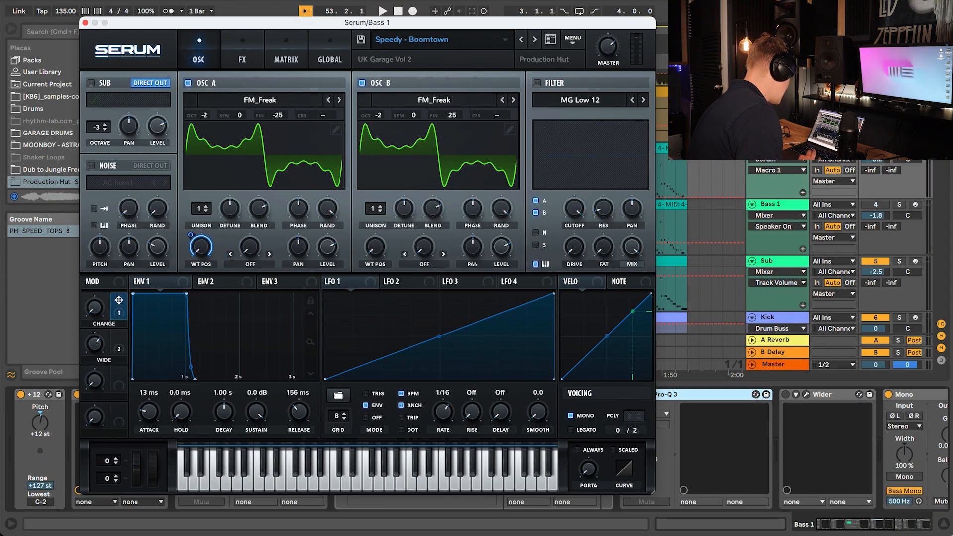
drag(191, 235, 190, 254)
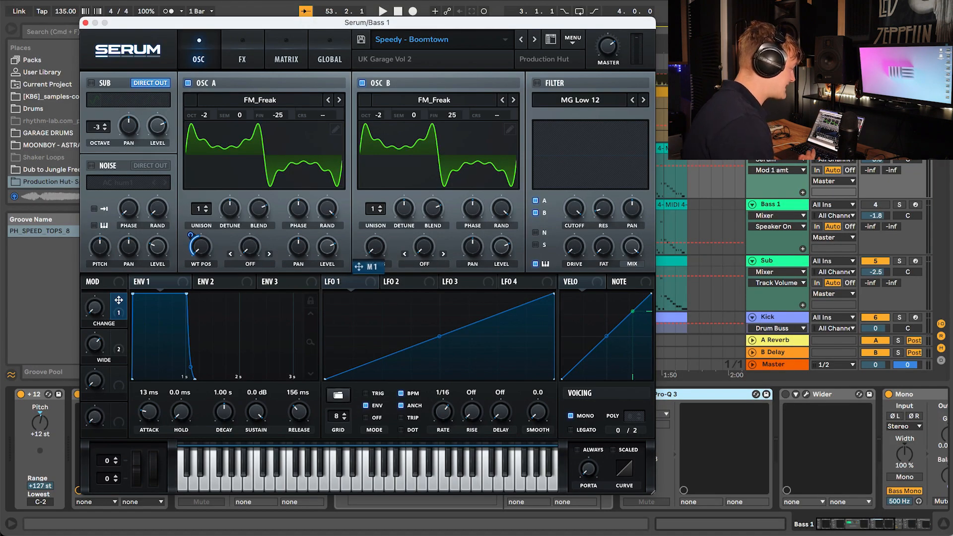
drag(365, 234, 365, 244)
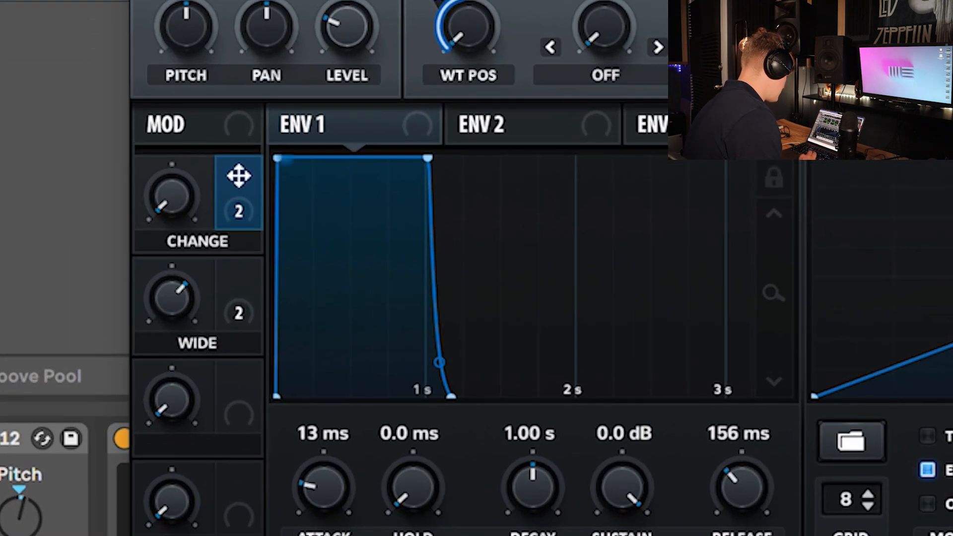
drag(172, 196, 171, 166)
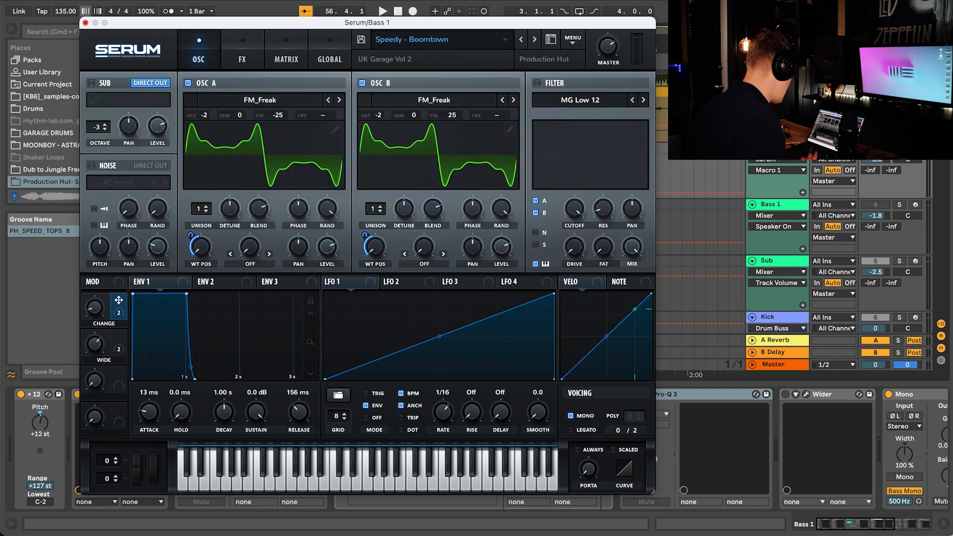
click(85, 23)
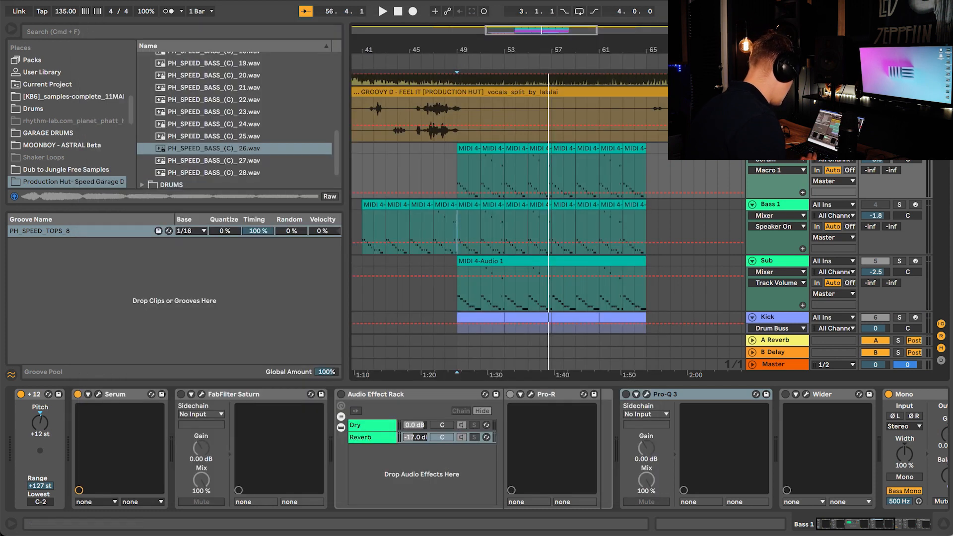
Delete FabFilter Saturn from the Bass 1 device chain and enable the Audio Effect Rack.
key(Delete)
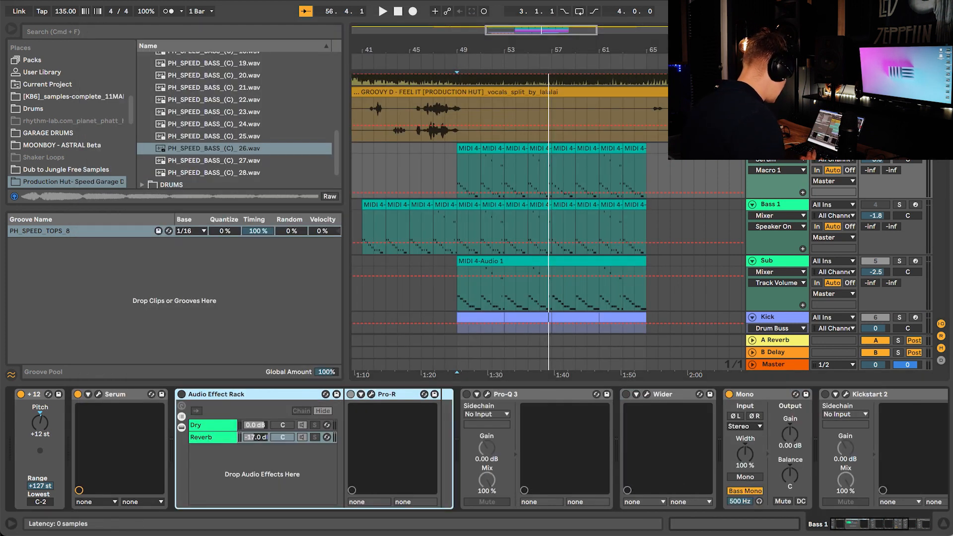
click(182, 393)
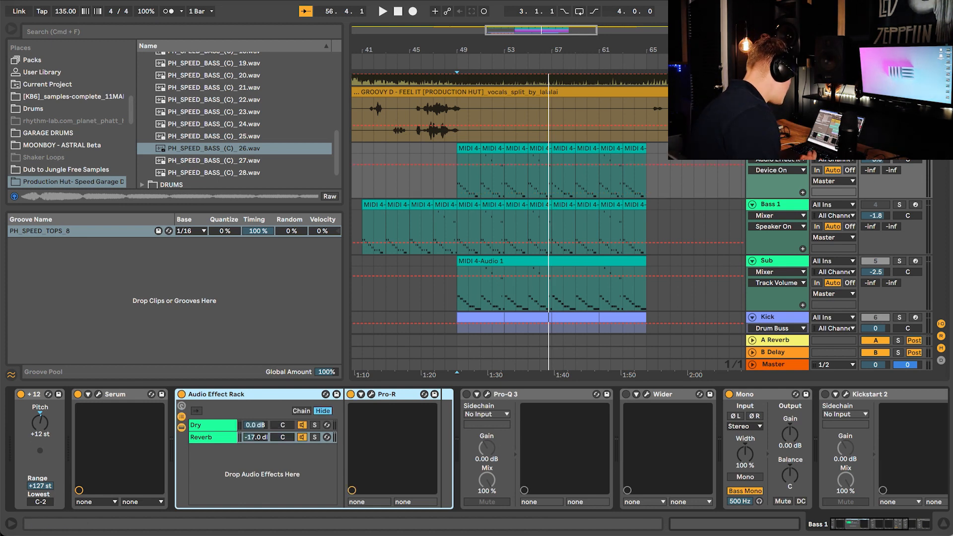
Examine the Pro-R settings on the rack's Reverb chain.
click(213, 437)
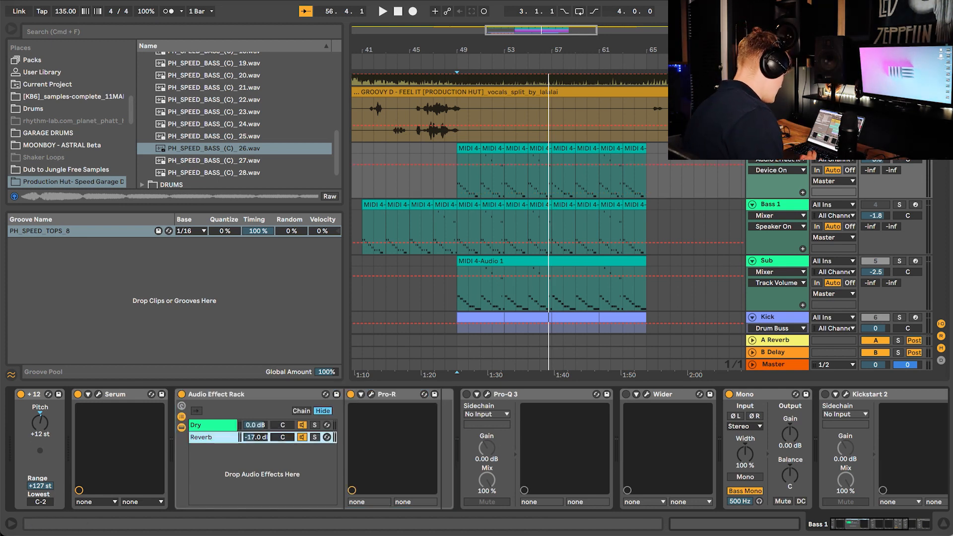
click(371, 394)
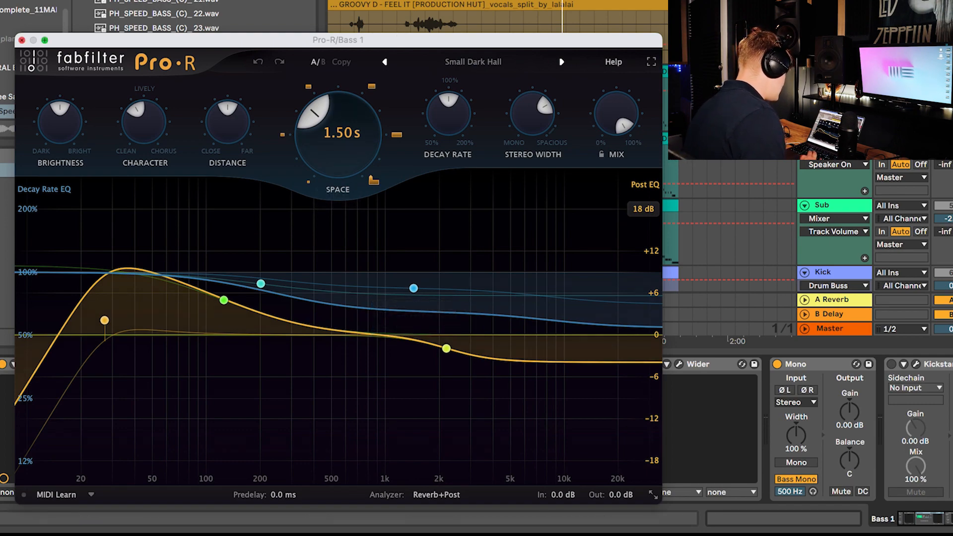
click(22, 40)
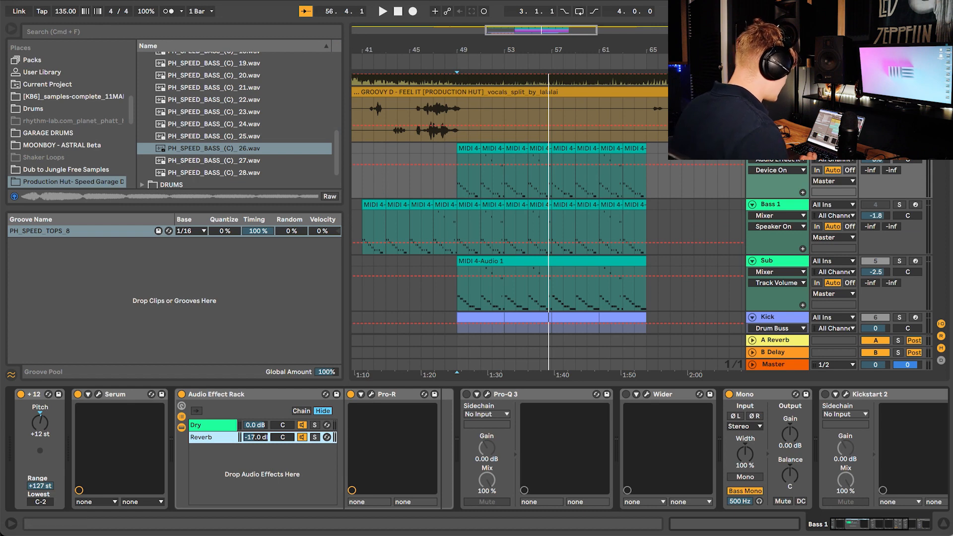
Undo the last rack change, create an extra chain beside Dry and Reverb, and delete that chain again.
drag(205, 442, 177, 436)
key(super+z)
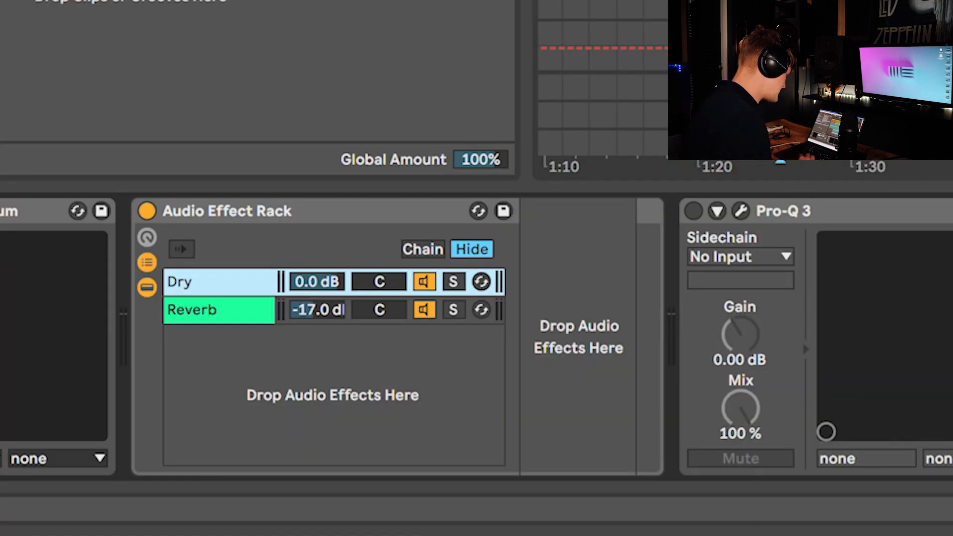
right_click(210, 287)
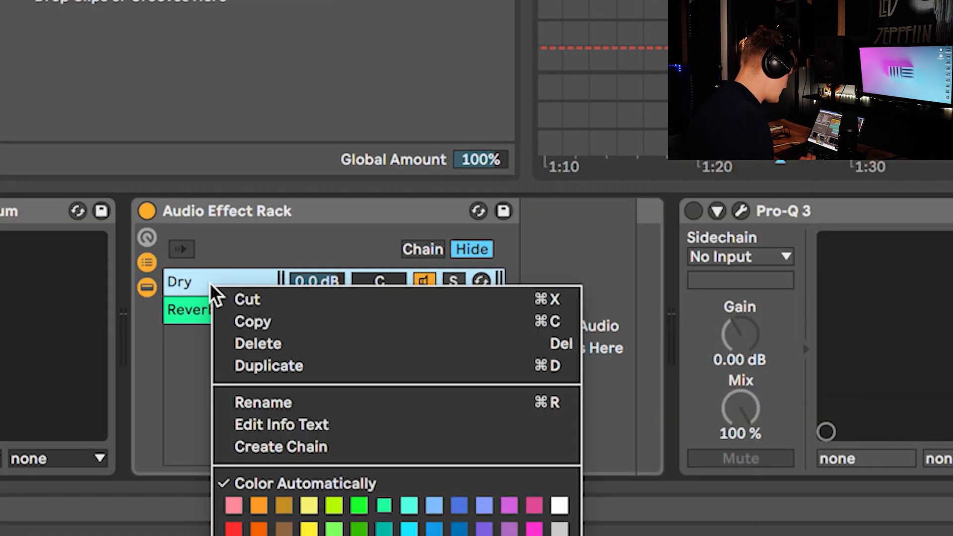
click(268, 446)
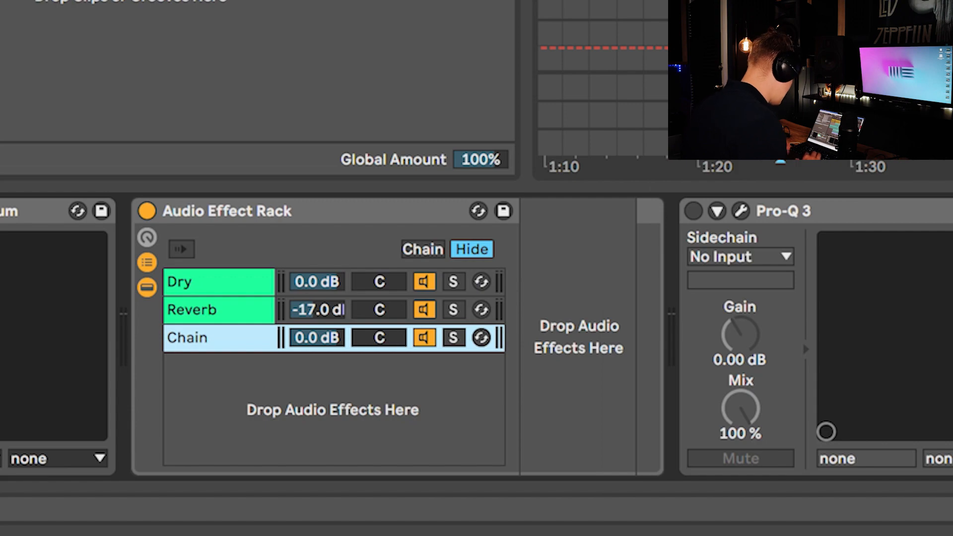
key(Delete)
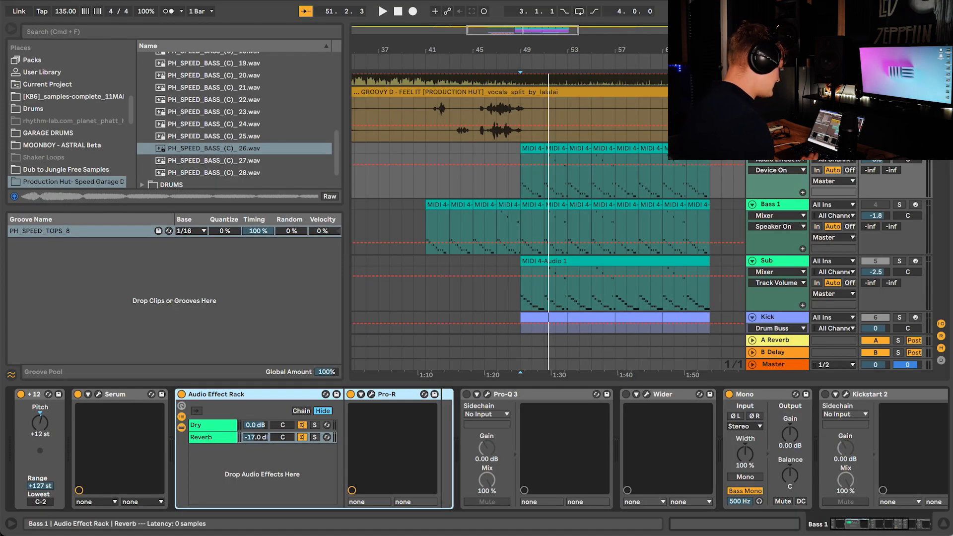
Inspect Pro-R and compare the contents of the rack's Dry and Reverb chains.
click(392, 394)
click(371, 394)
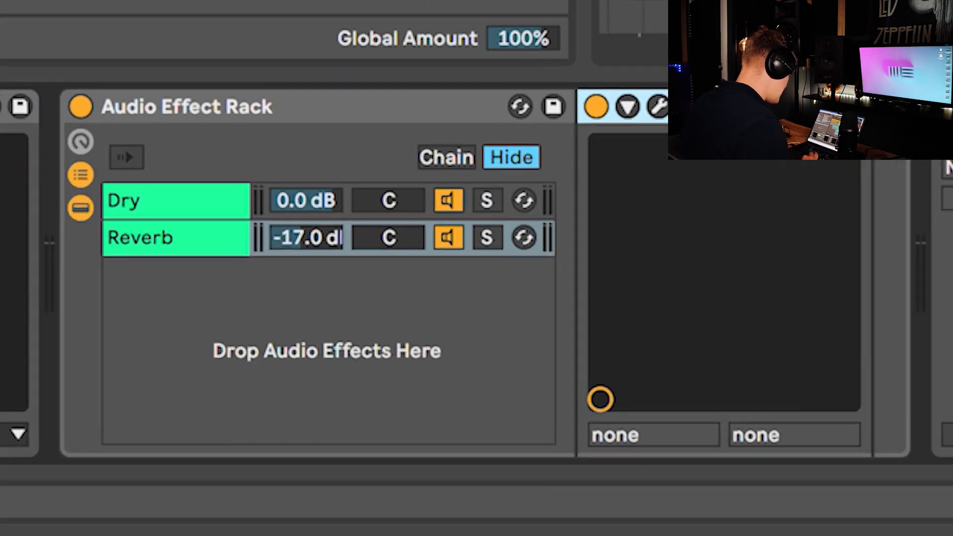
click(195, 196)
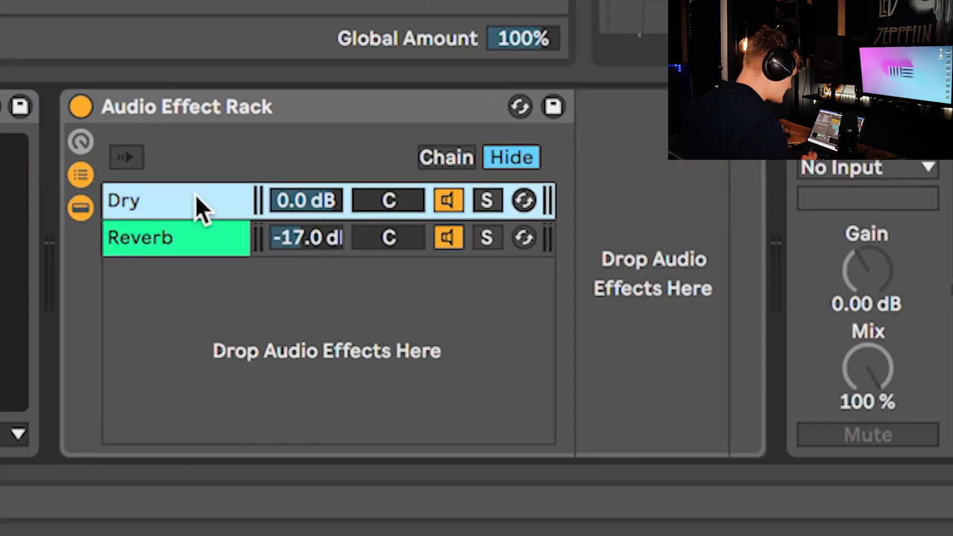
click(163, 240)
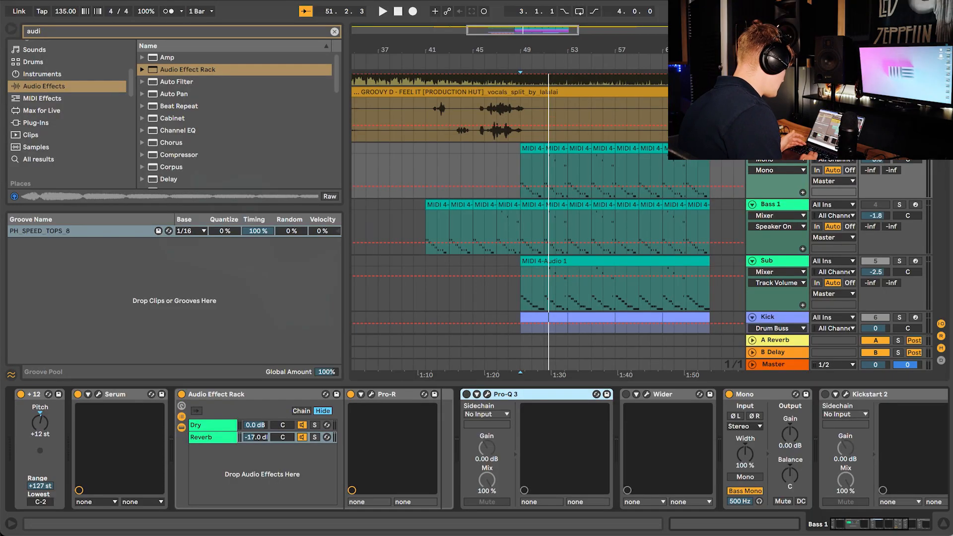
Search the audio effects for "rev" and insert a Reverb before Pro-Q 3 on the Bass 1 track.
key(super+f)
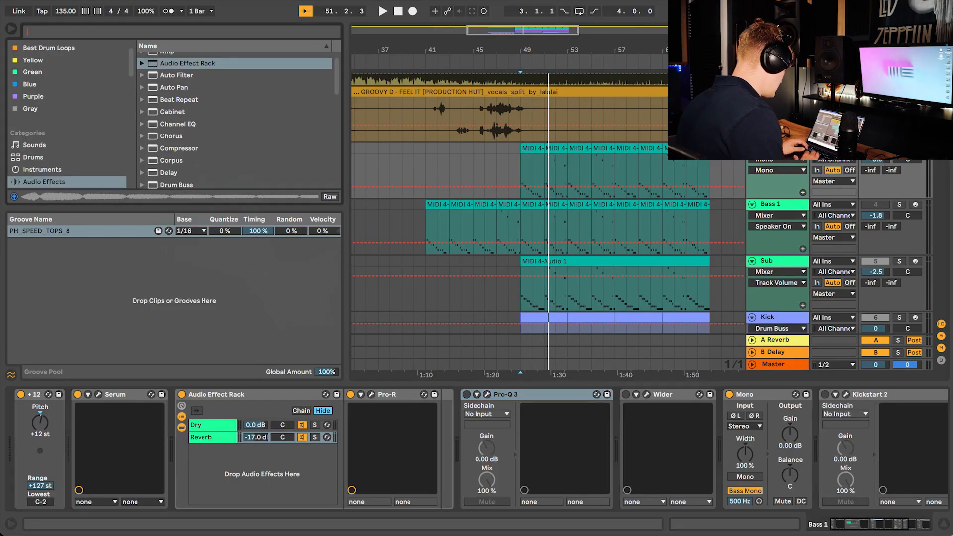
text(rev)
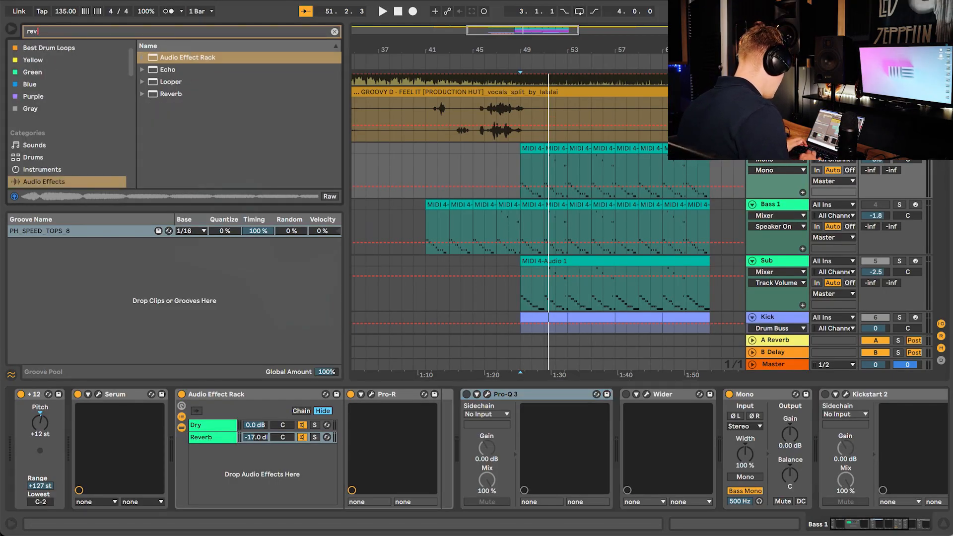
drag(171, 94, 461, 449)
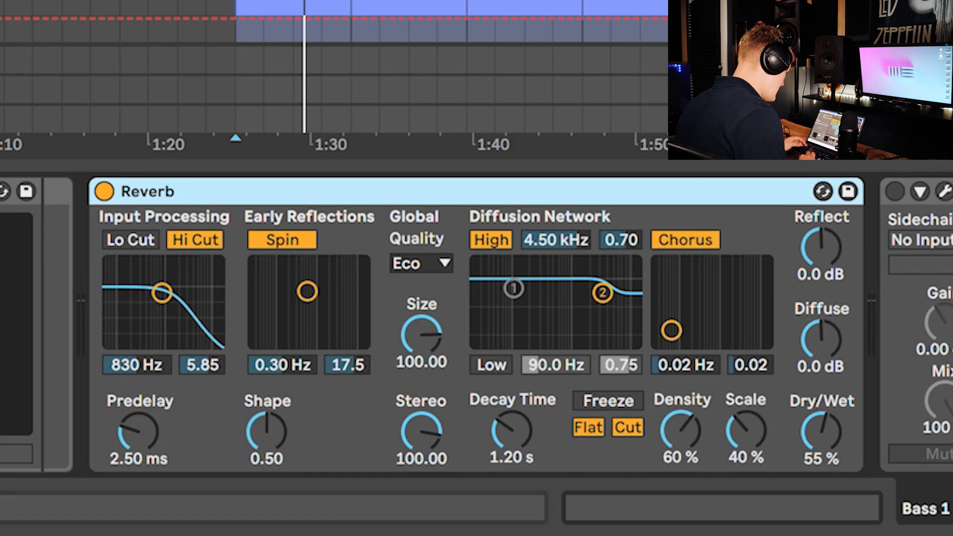
Group the new Reverb into an Audio Effect Rack and create a second chain in its chain list.
right_click(547, 394)
click(347, 402)
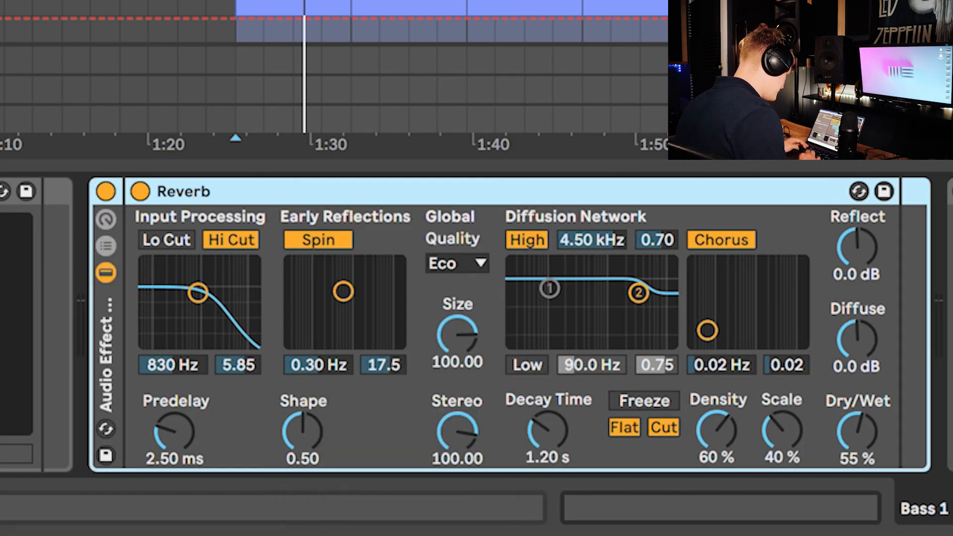
click(106, 246)
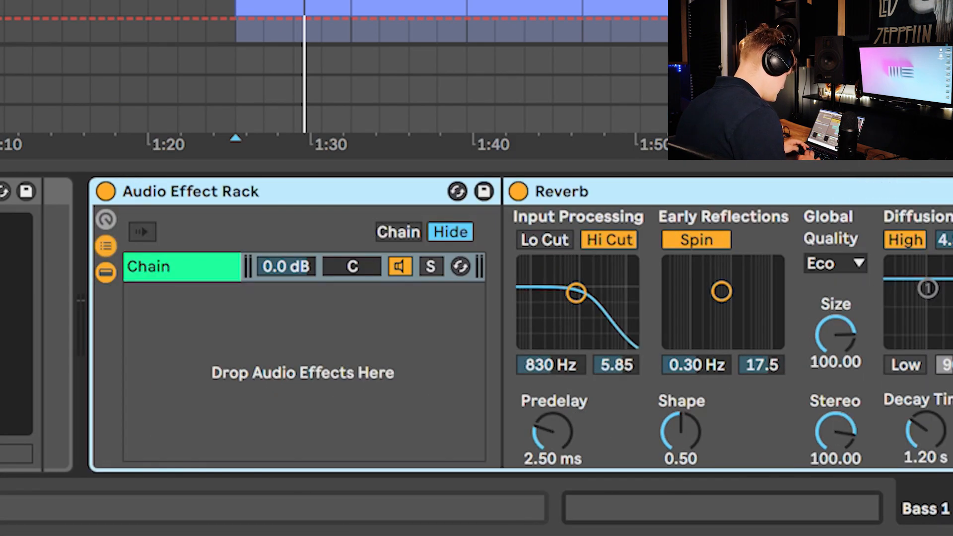
right_click(171, 270)
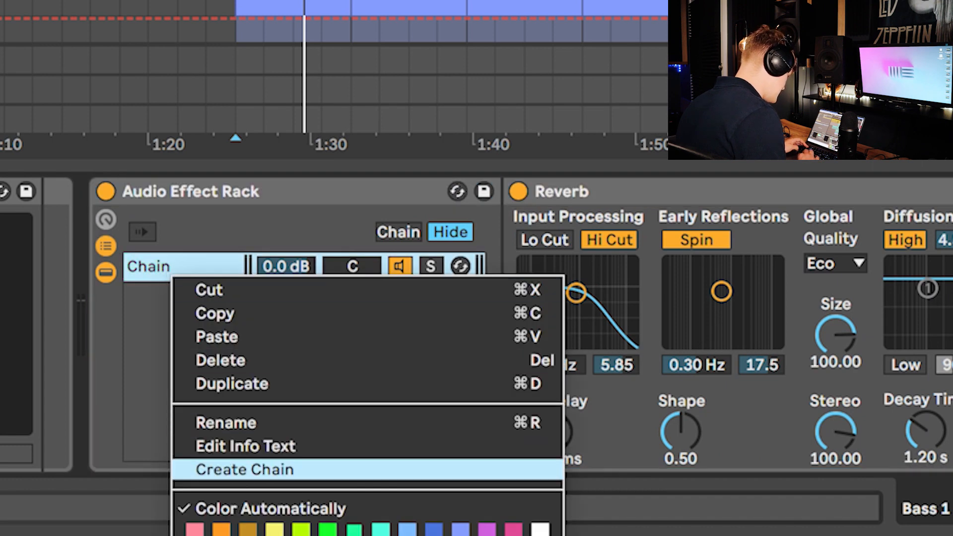
click(245, 467)
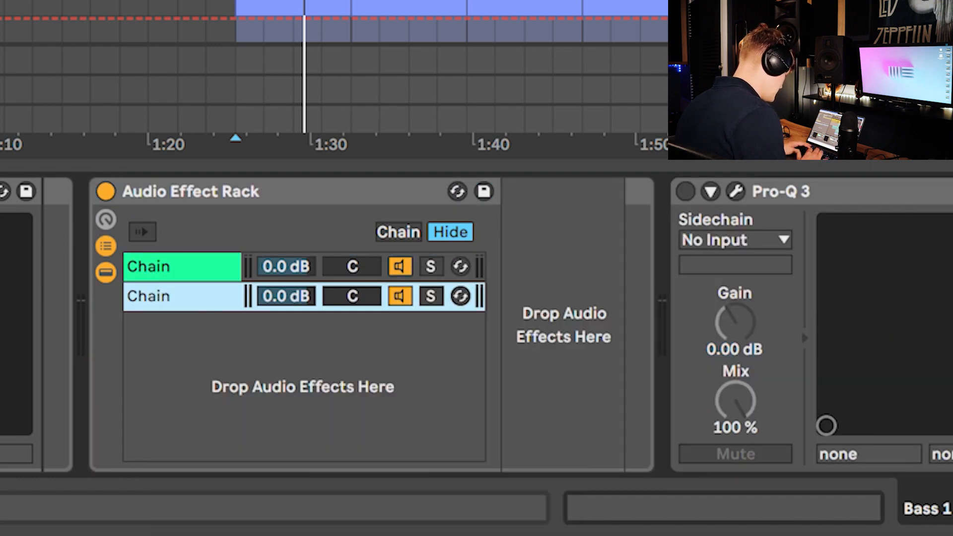
Rename the empty new chain Dry and move it above the chain containing the Reverb.
key(ctrl+r)
text(Dr)
drag(171, 298, 173, 259)
Select the chain below Dry and raise the Dry/Wet amount of its Reverb.
key(Down)
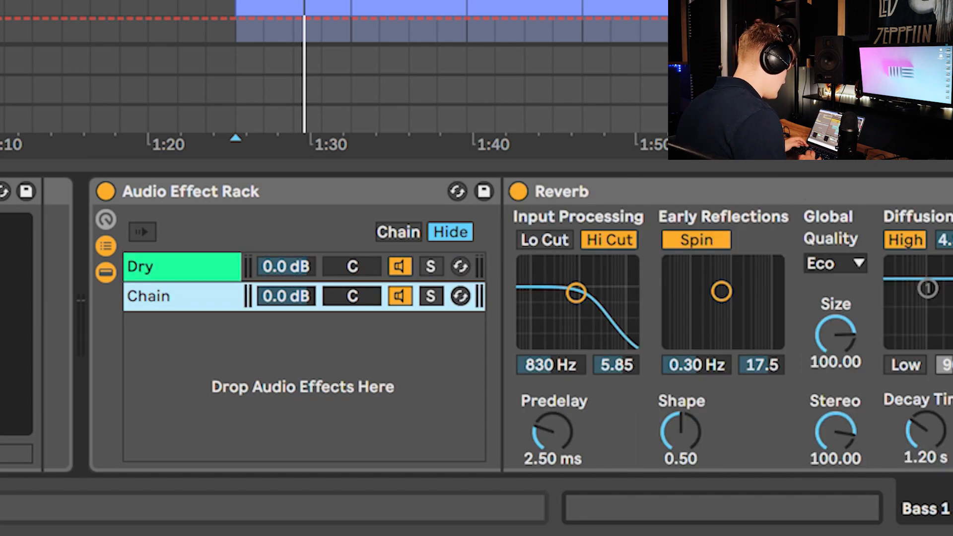
scroll(477, 325, right, 3)
drag(747, 431, 747, 367)
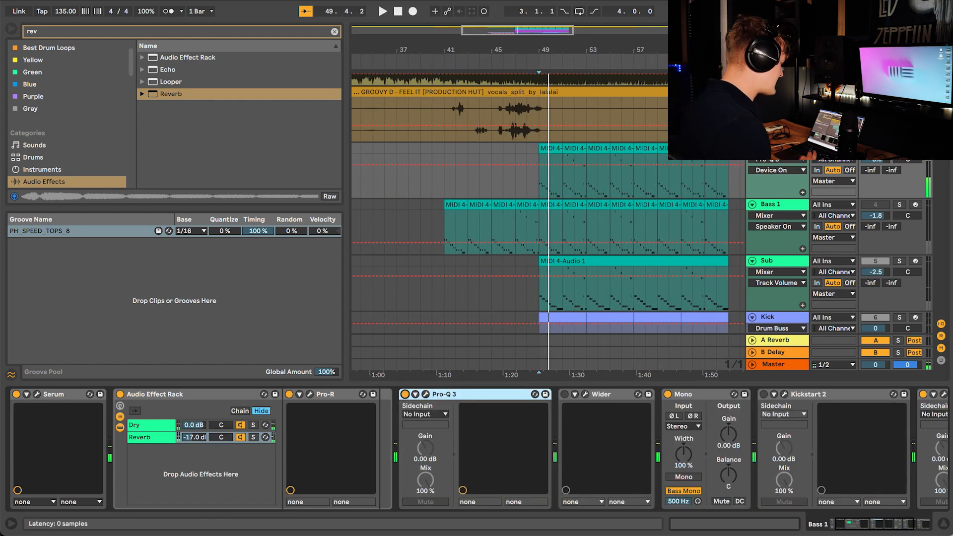
Examine the Pro-Q 3 high-shelf boost on Bass 1 and play the bassline to hear the equalizer's effect.
click(425, 394)
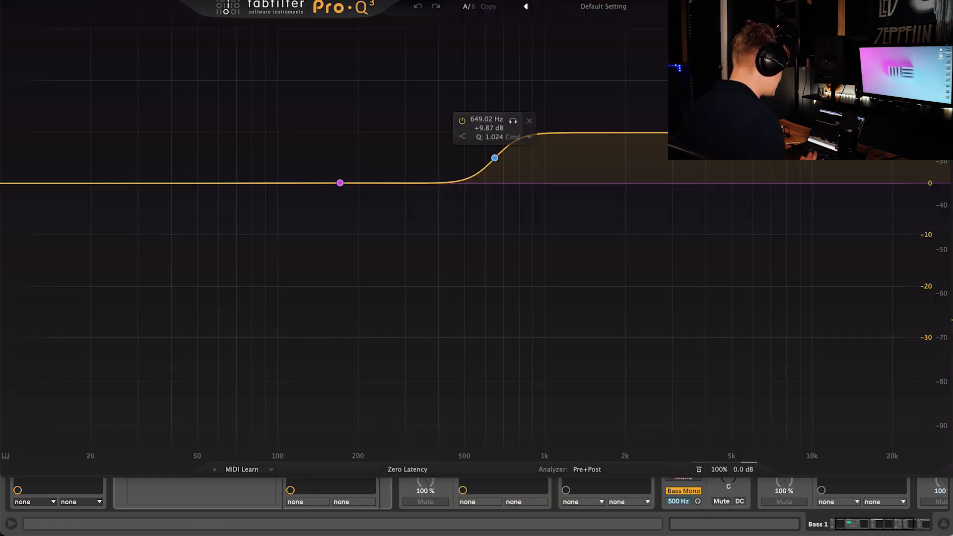
drag(483, 0, 483, 13)
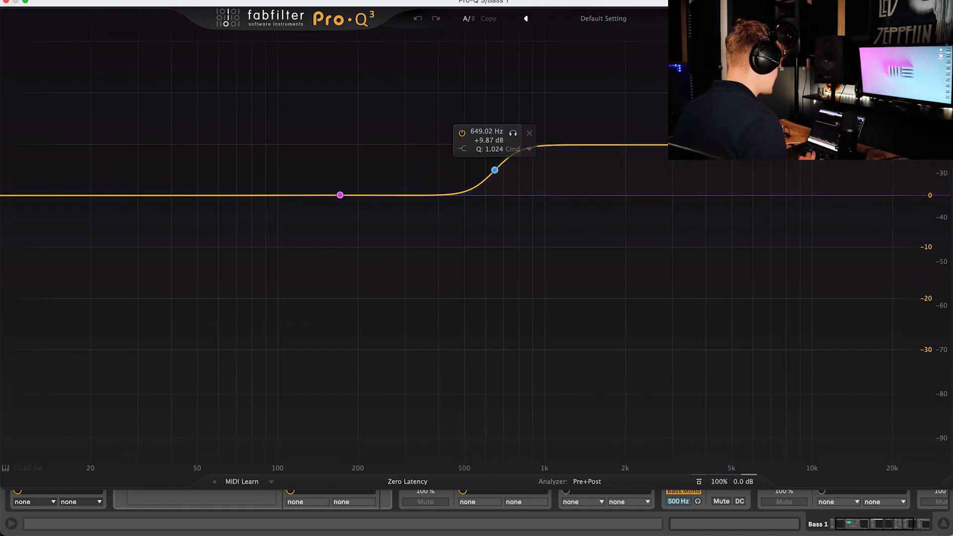
click(6, 1)
key(space)
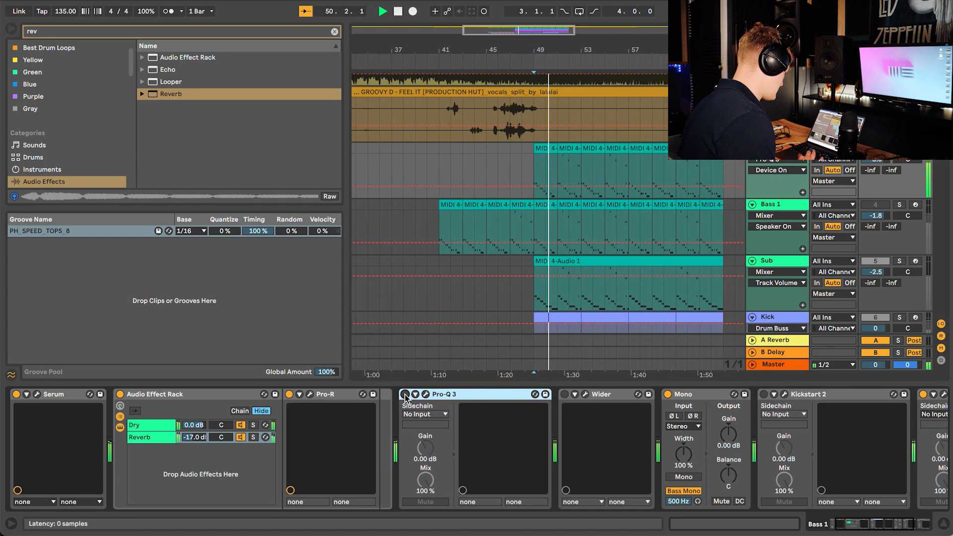
Lower the gain of Pro-Q 3's high shelf near 649 Hz to a slight boost.
click(425, 394)
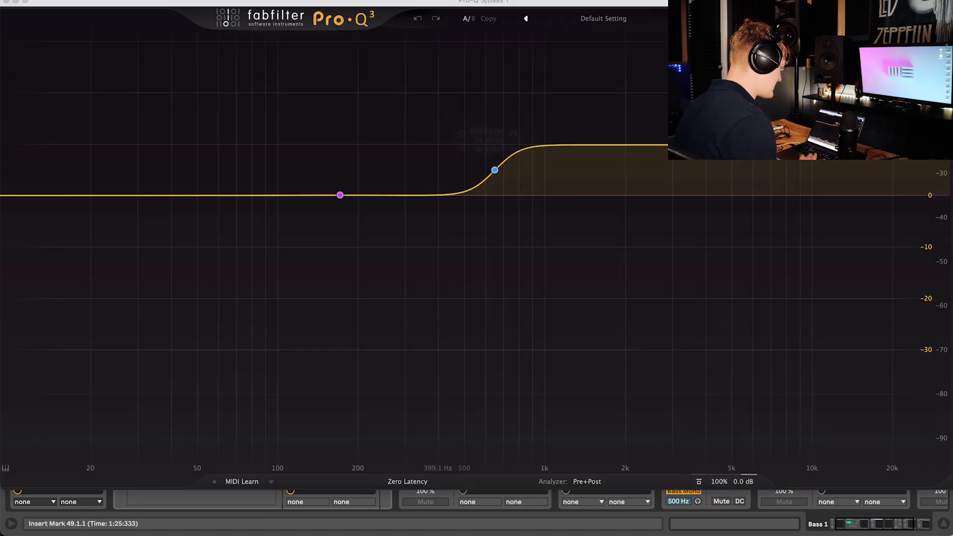
drag(493, 170, 492, 191)
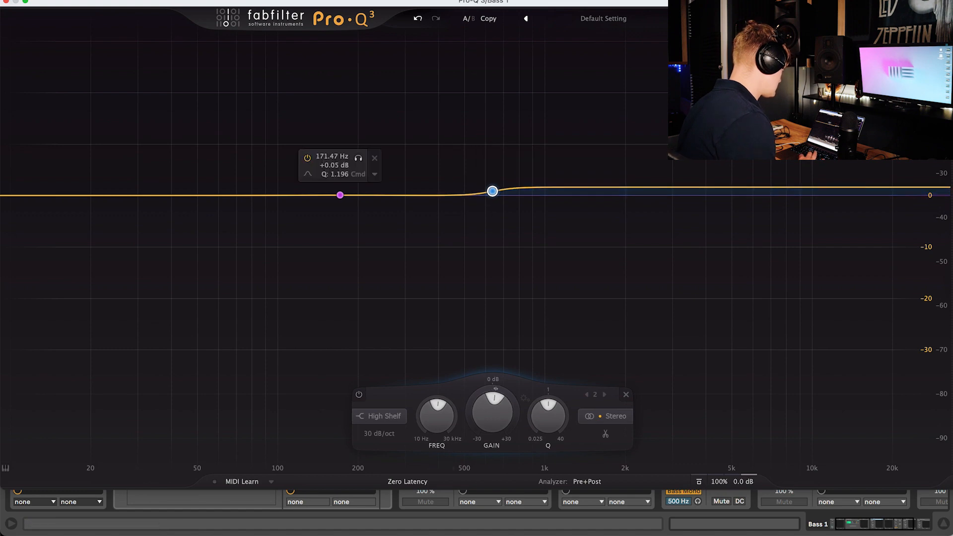
click(6, 2)
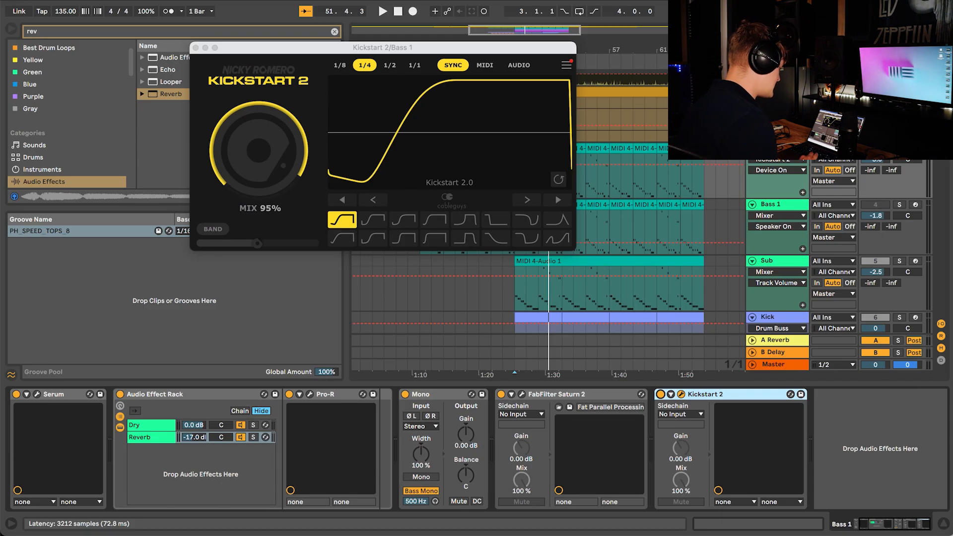
Examine the FabFilter Saturn 2 and Kickstart 2 settings on Bass 1 and close their plug-in windows.
click(598, 157)
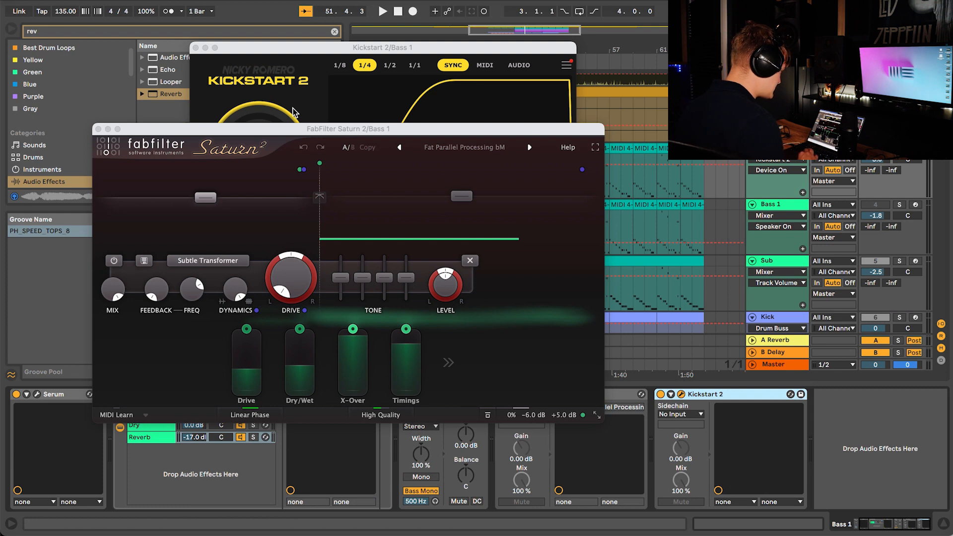
click(195, 47)
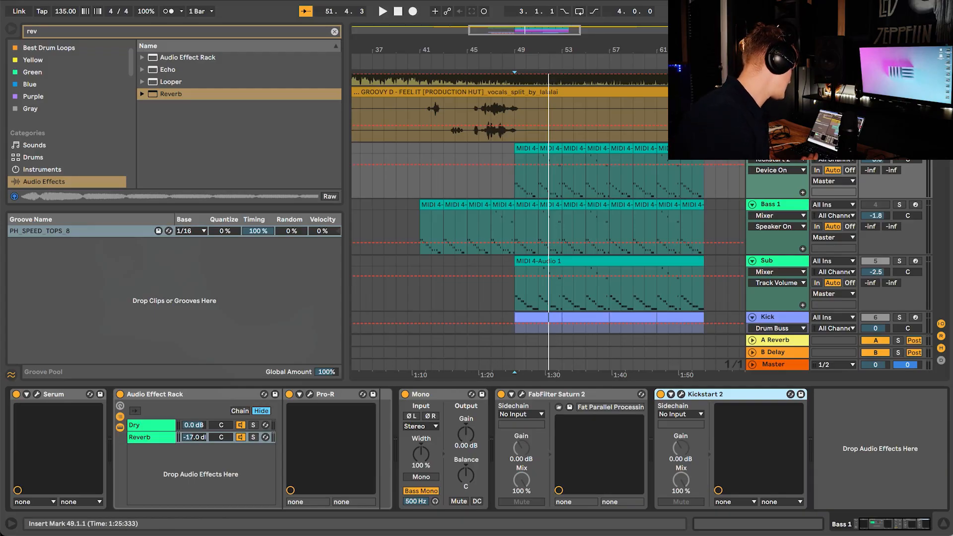
click(550, 176)
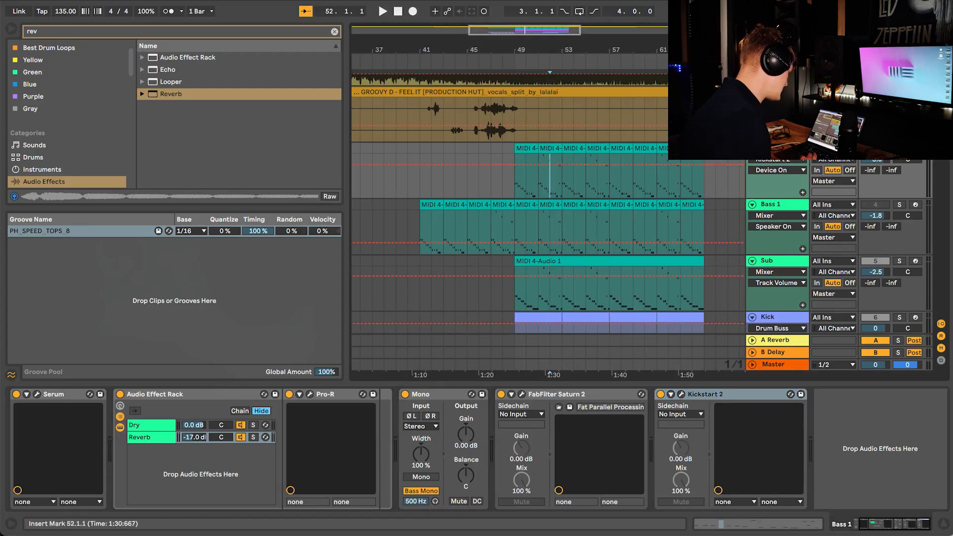
click(681, 394)
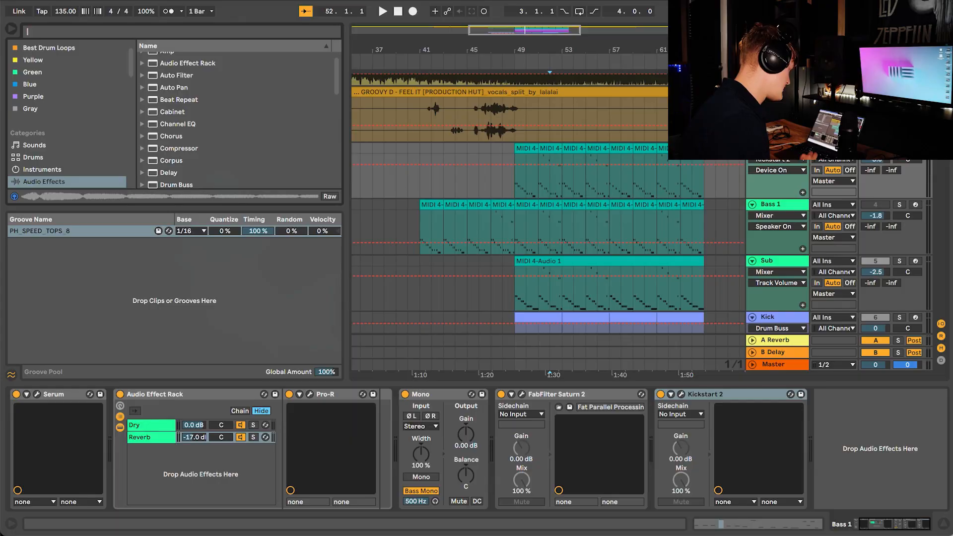
Solo the Sub track, play it from bar 49 and inspect the oscillator and filter cutoff in its Serum instance.
click(898, 261)
click(516, 296)
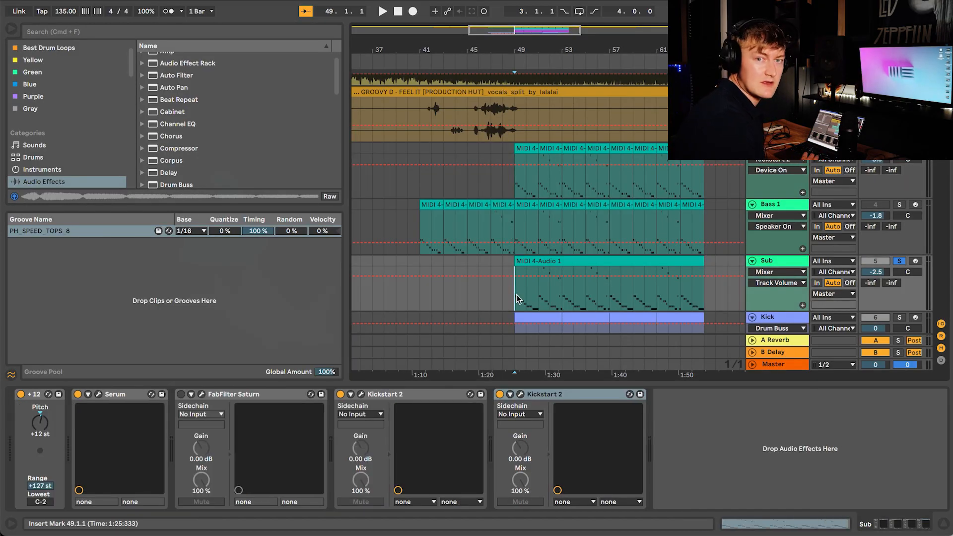
key(space)
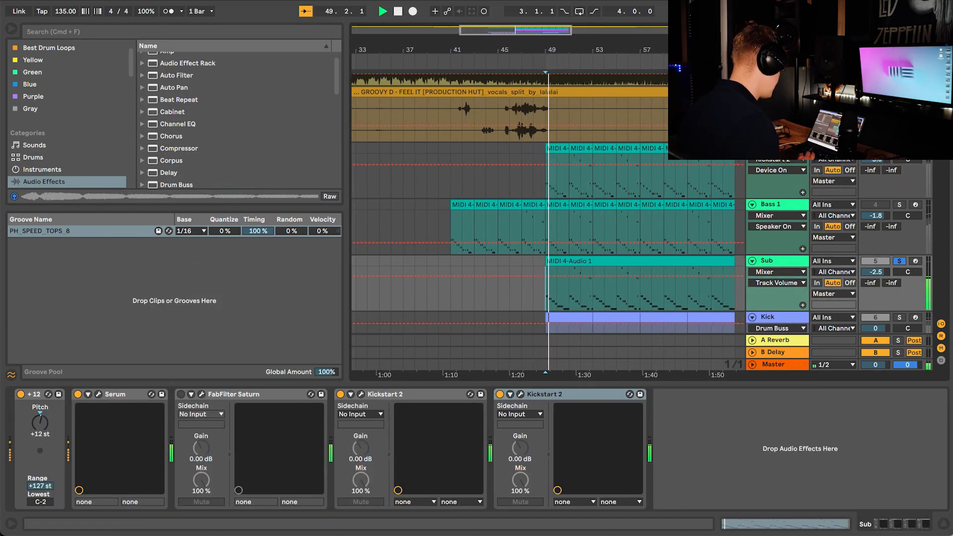
click(99, 394)
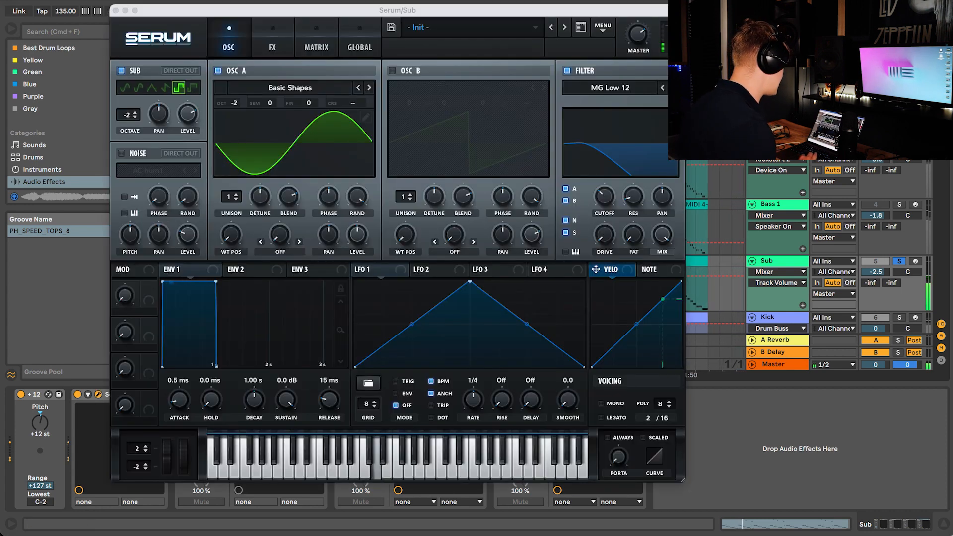
click(604, 196)
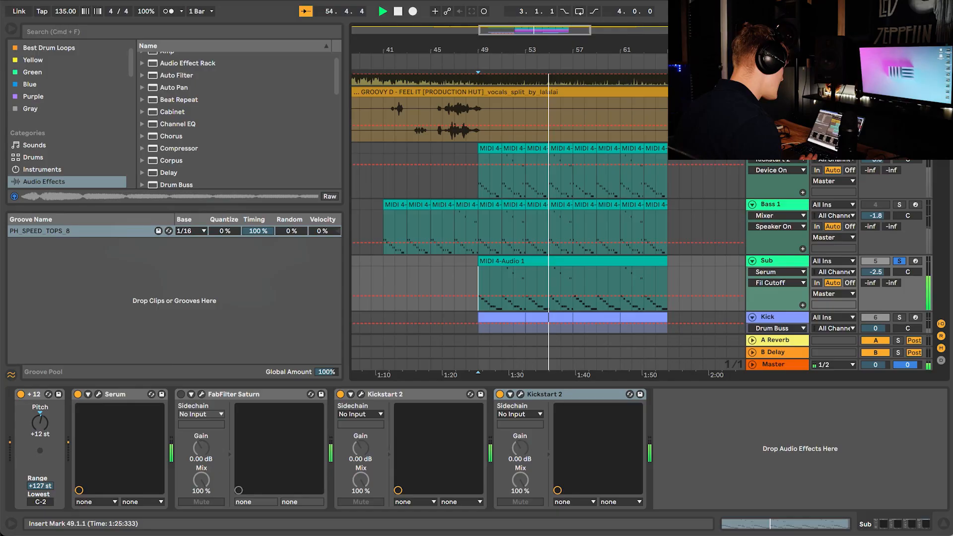
key(space)
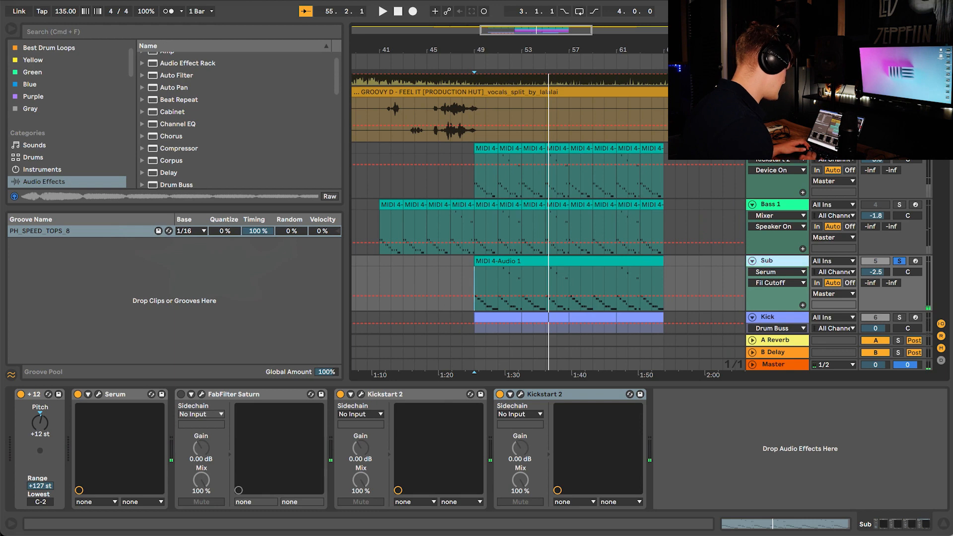
key(super+z)
Find EQ Eight among the audio effects and add it to the end of the Bass 1 device chain.
key(super+f)
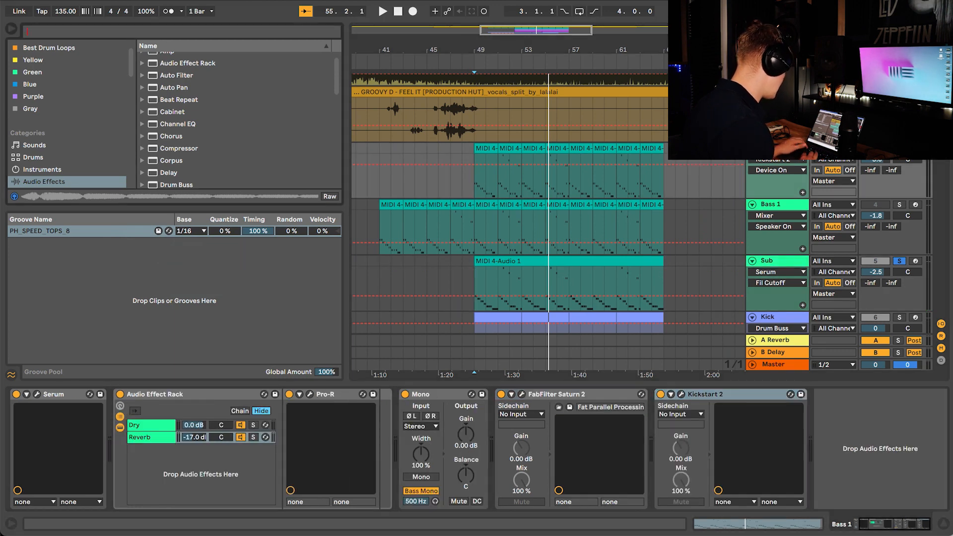
text(eq)
key(Down)
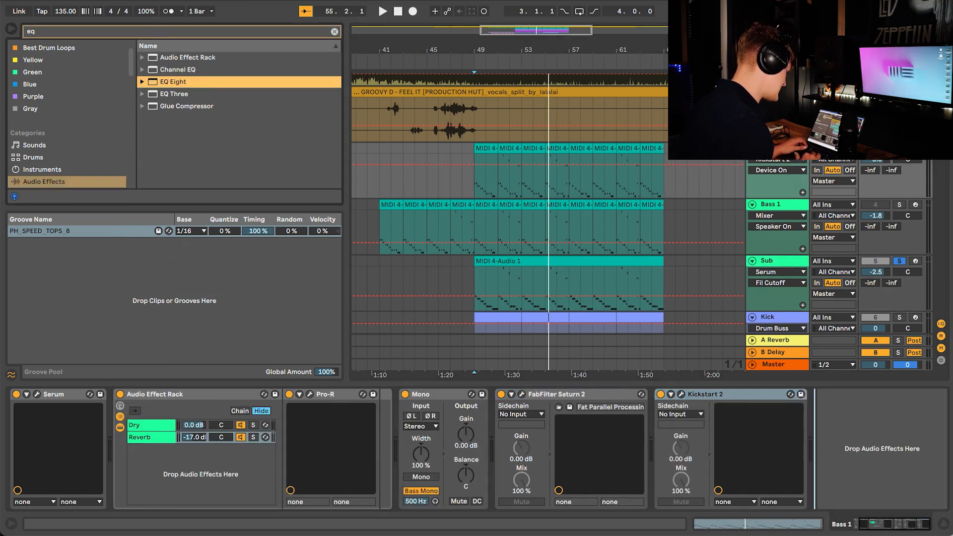
key(Return)
Set band 1 of the EQ Eight to a steep x4 low cut at about 102 Hz.
click(682, 492)
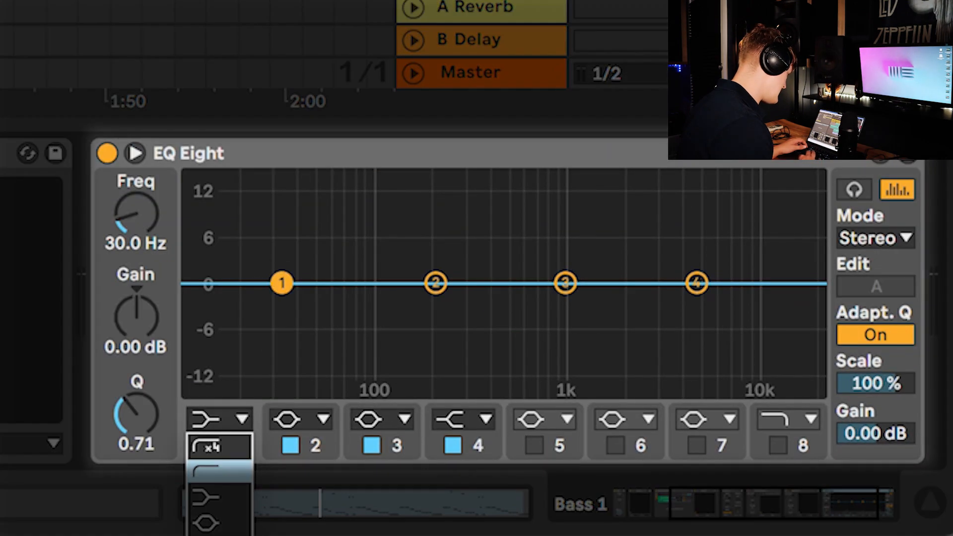
key(Return)
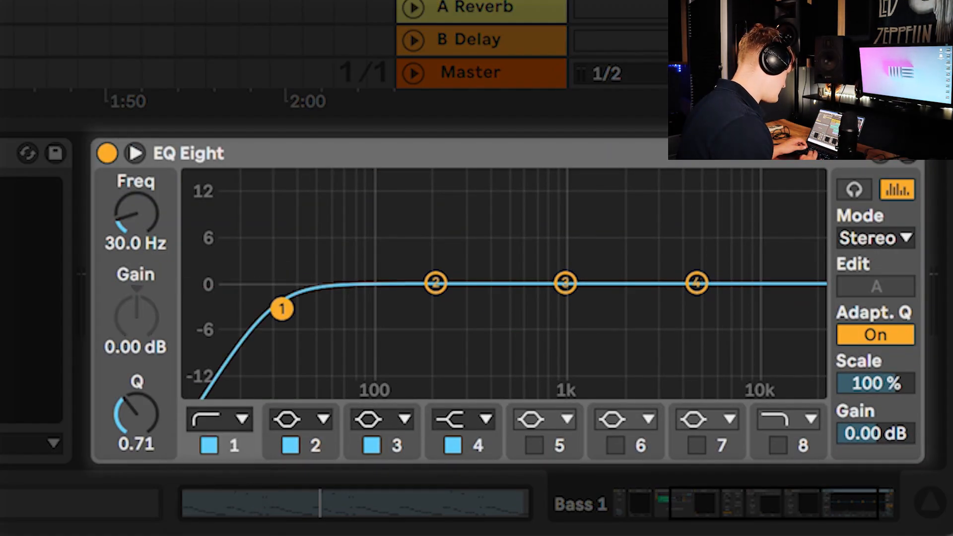
drag(282, 308, 368, 306)
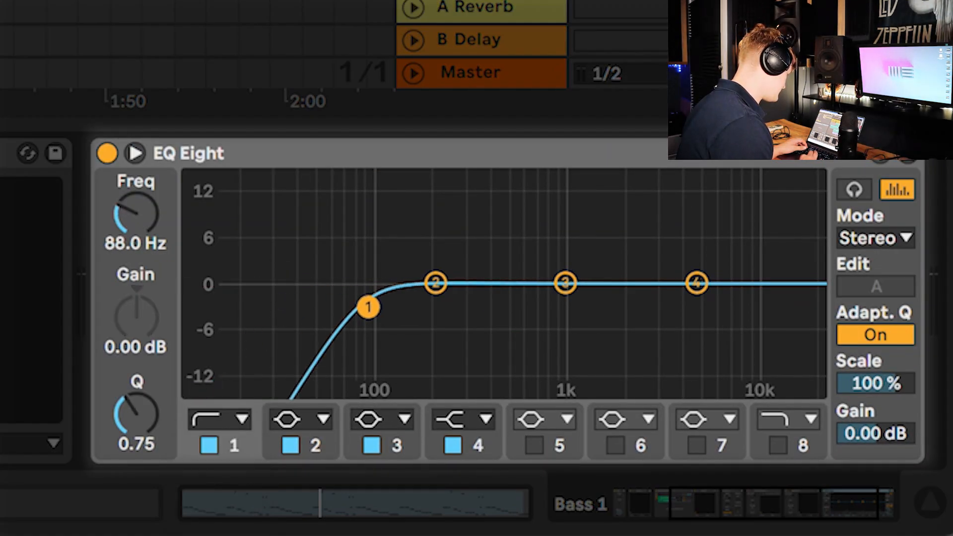
click(219, 419)
click(207, 448)
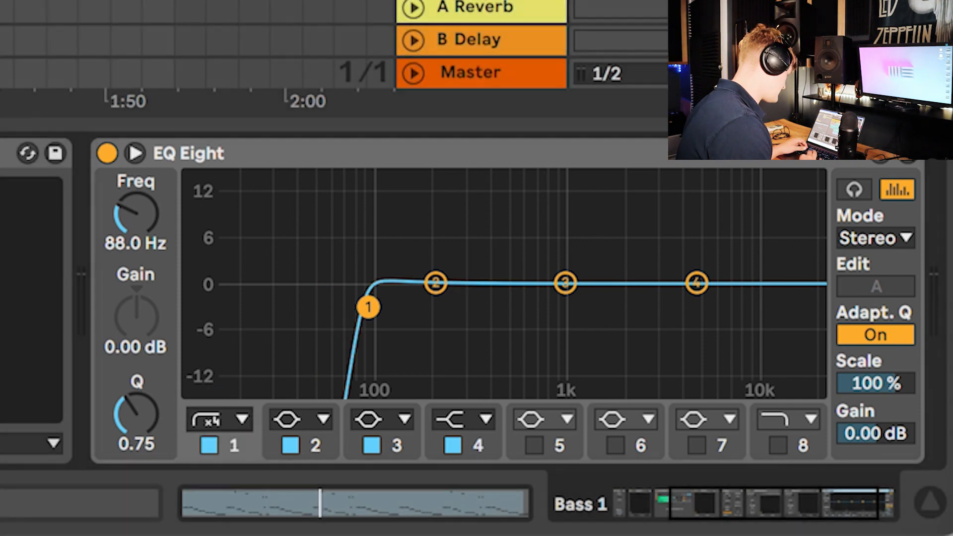
drag(368, 306, 382, 307)
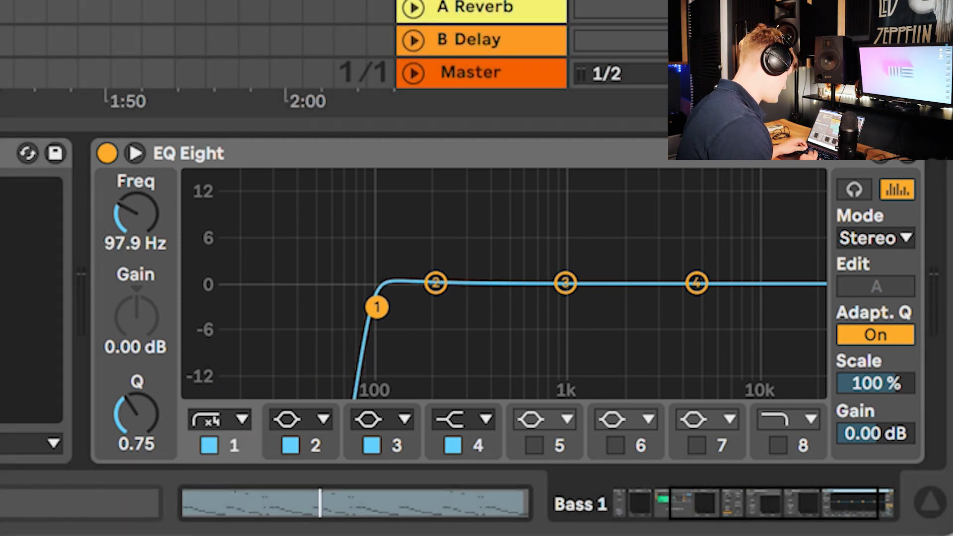
Duplicate the EQ Eight on Bass 1, and bypass and re-enable both equalizers to compare the low cut.
click(347, 154)
key(super+d)
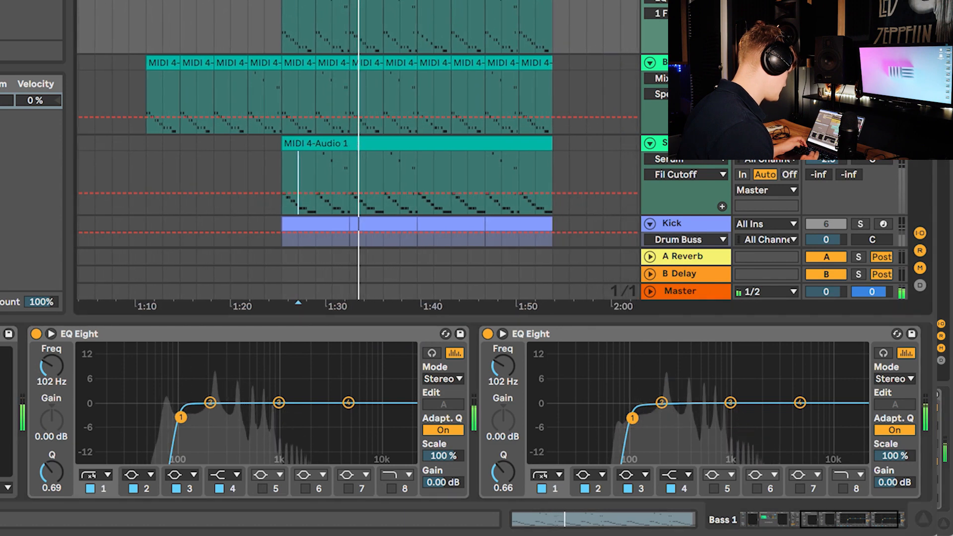
click(488, 334)
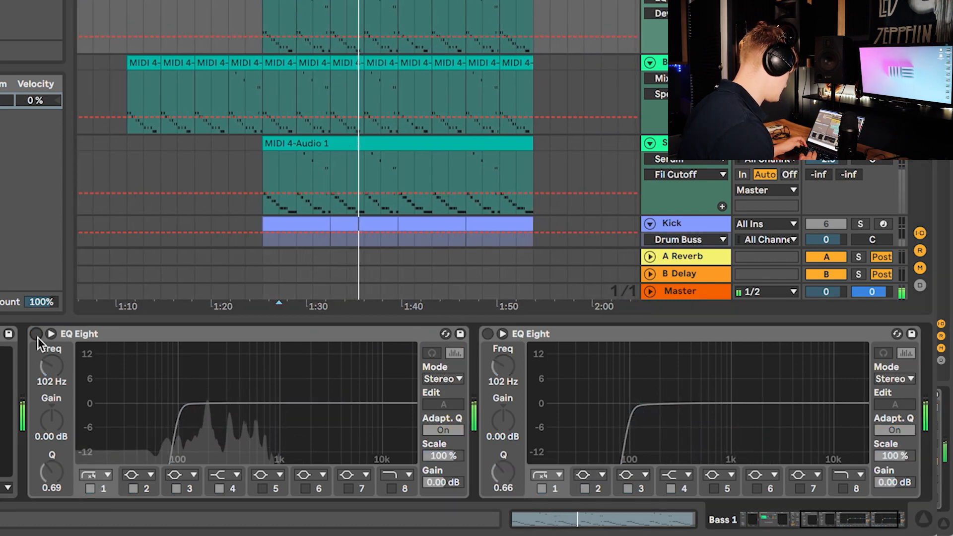
click(488, 334)
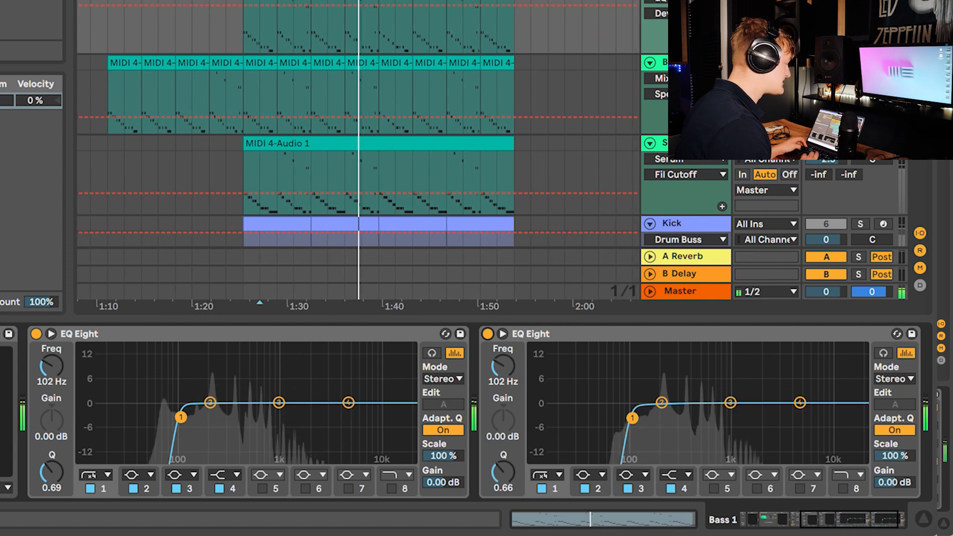
Move the Sub track above the lower Bass 1 track and raise its volume to -1.6 dB during playback.
drag(695, 143, 694, 62)
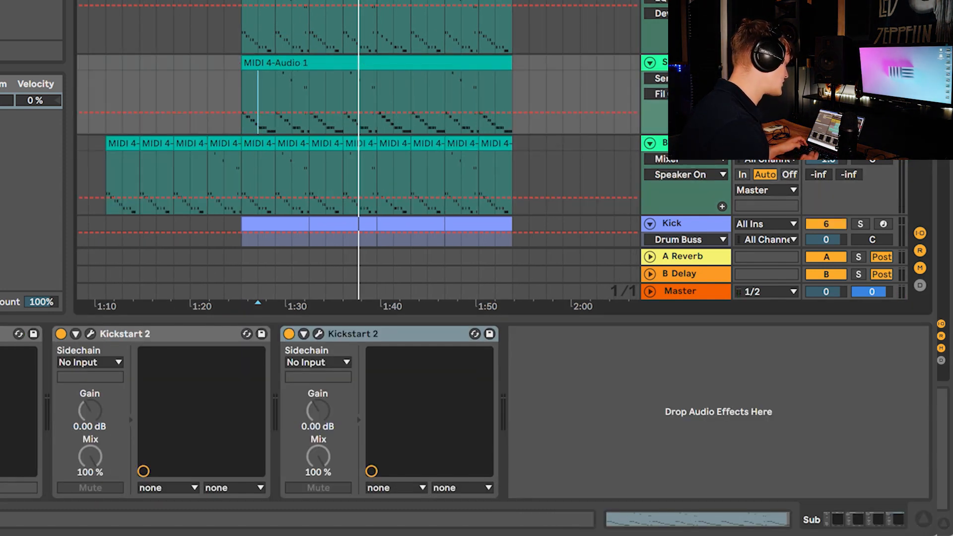
key(space)
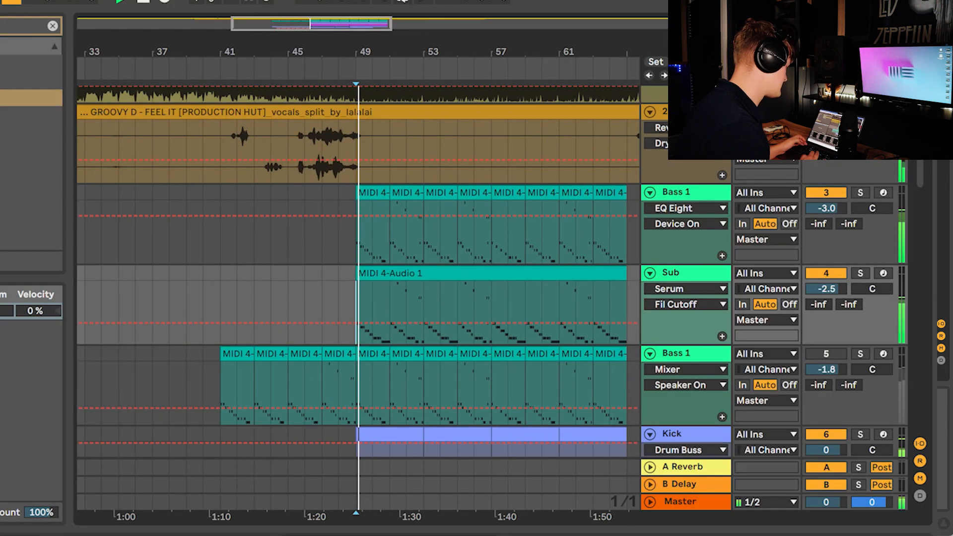
drag(826, 288, 826, 259)
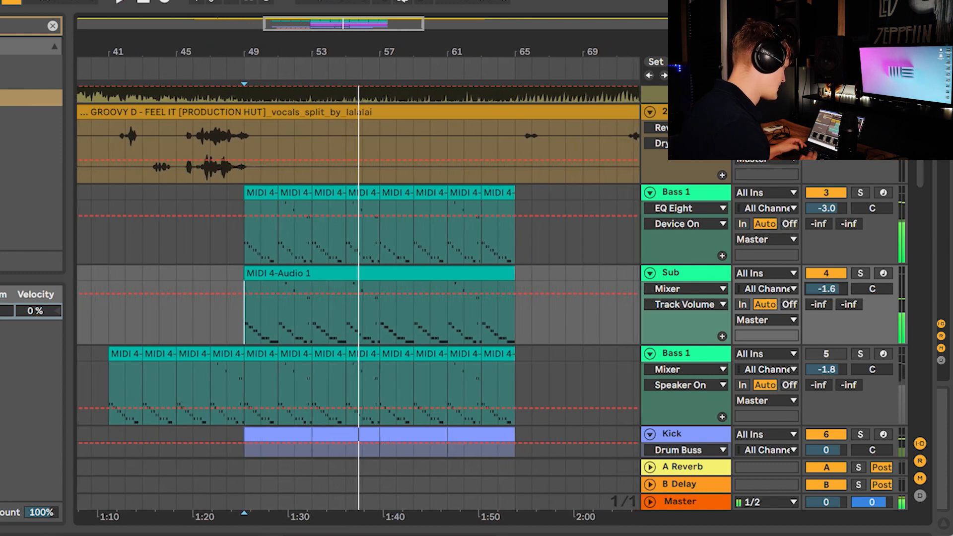
Mute the upper Bass 1 track, activate the lower one, and play it first without and then with the Sub track.
click(695, 192)
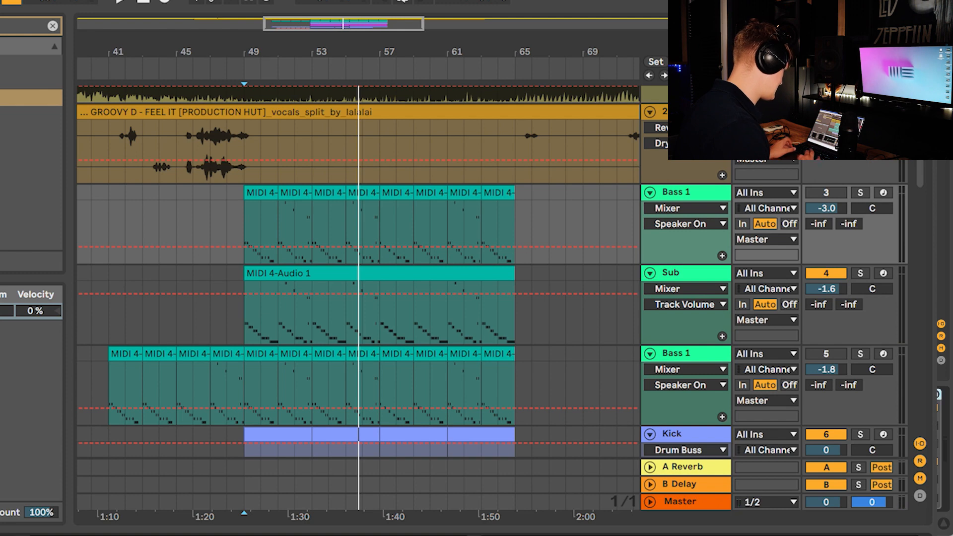
click(826, 354)
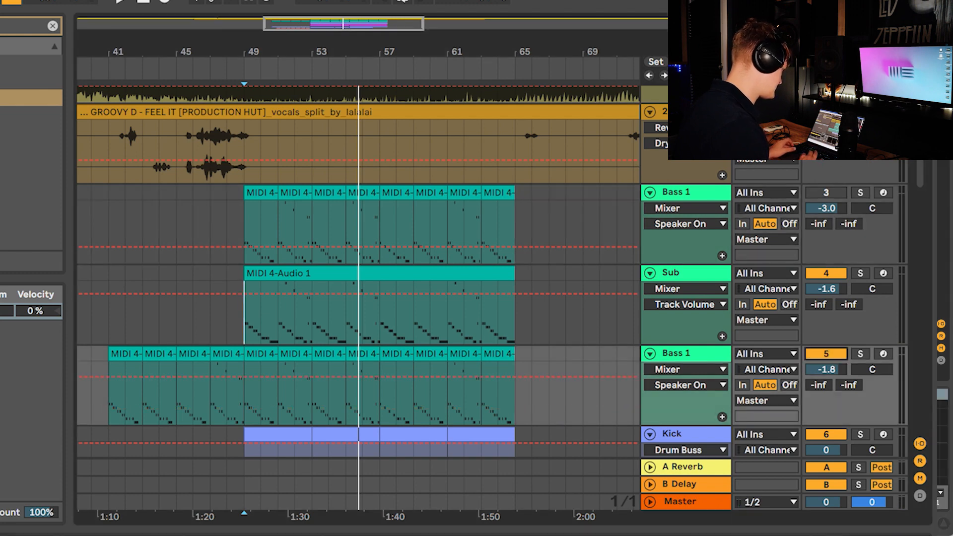
click(826, 273)
key(space)
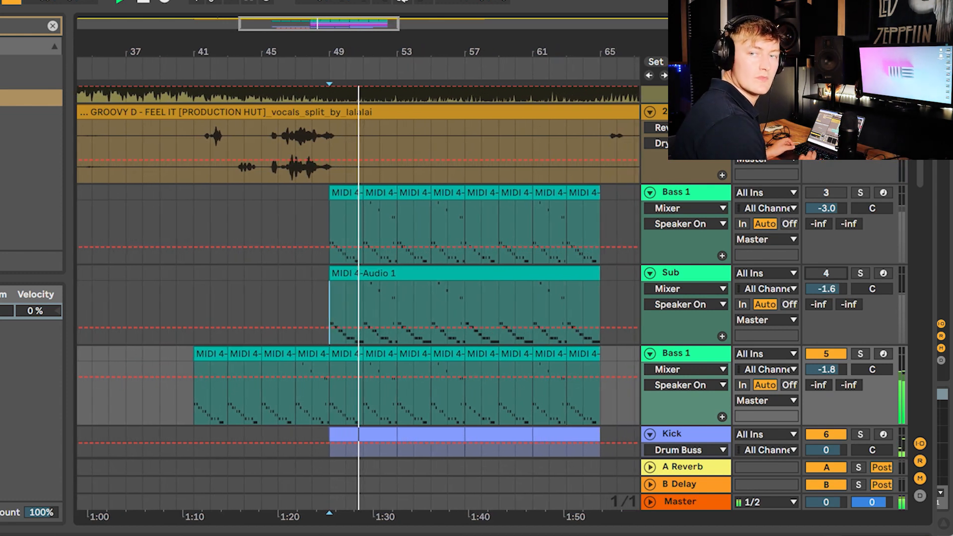
click(825, 274)
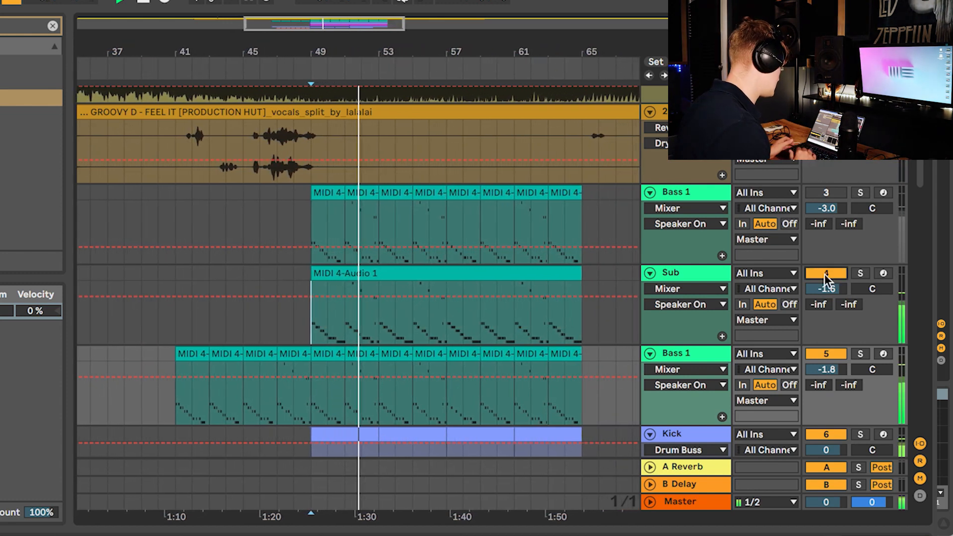